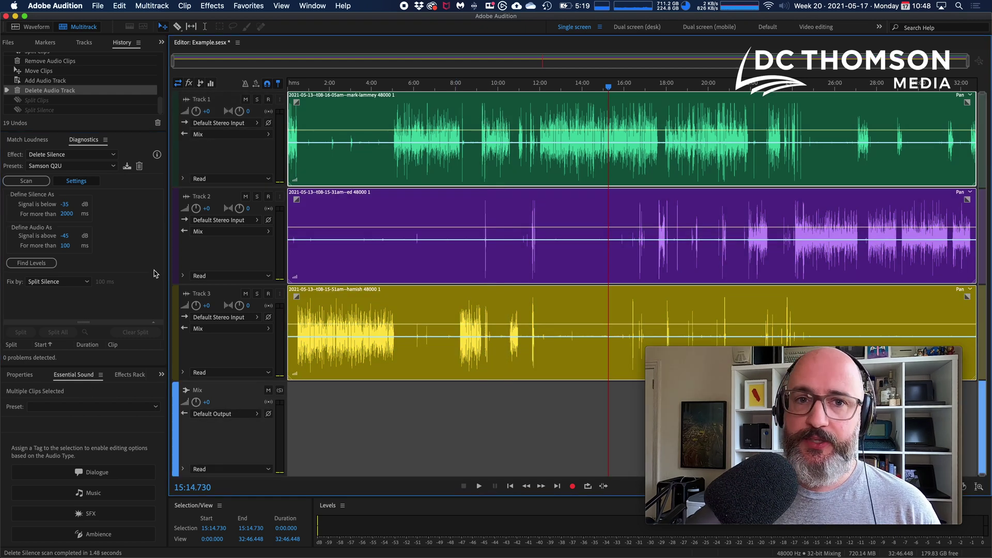
Scan all three tracks for silence and split every clip at the 98 detected silent gaps.
{"action": "left_click", "coordinate": [27, 181]}
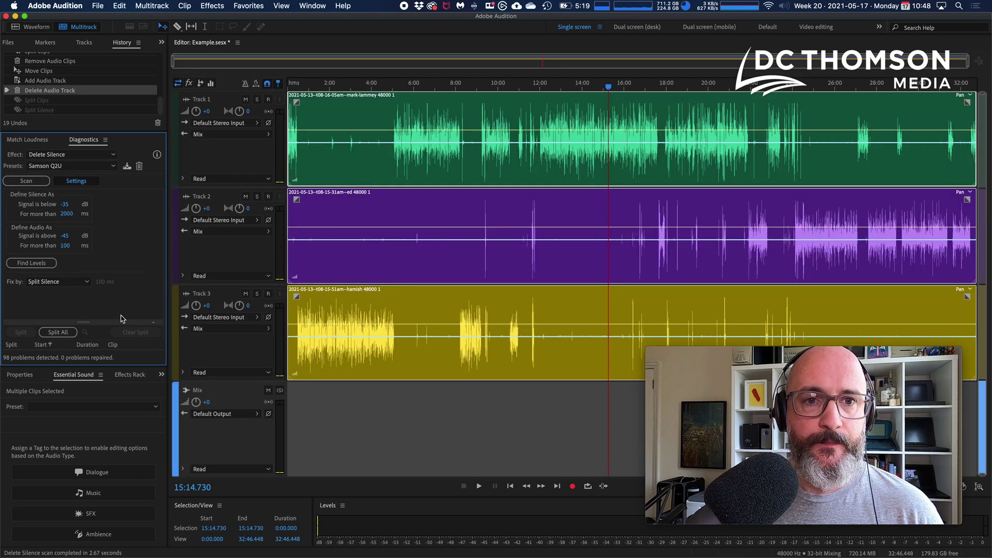
{"action": "left_click", "coordinate": [58, 333]}
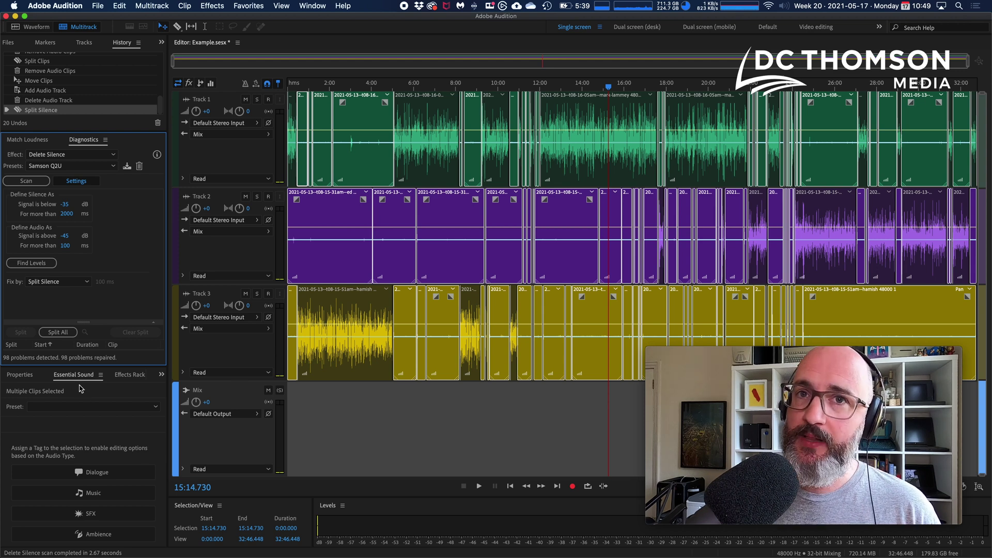
{"action": "left_click", "coordinate": [314, 6]}
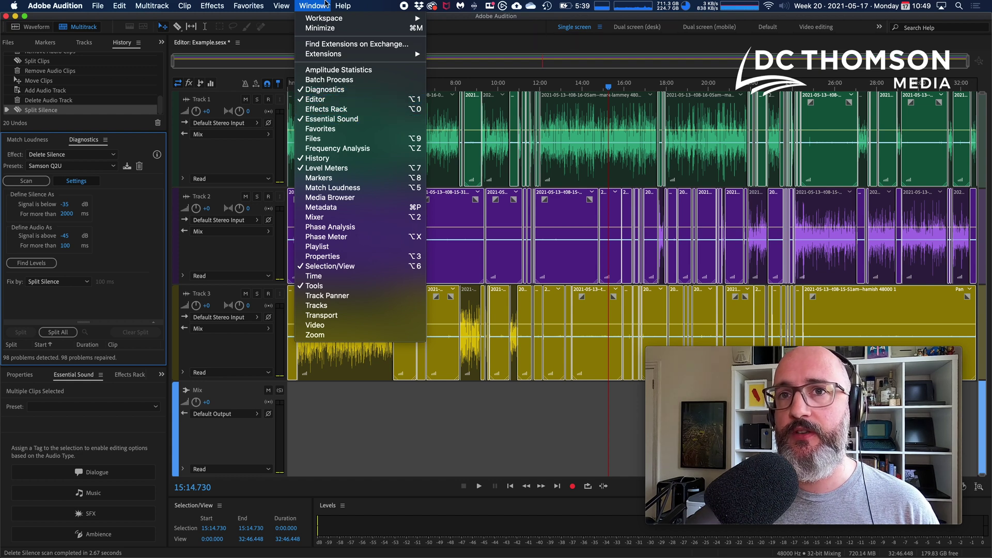
{"action": "left_click", "coordinate": [325, 5]}
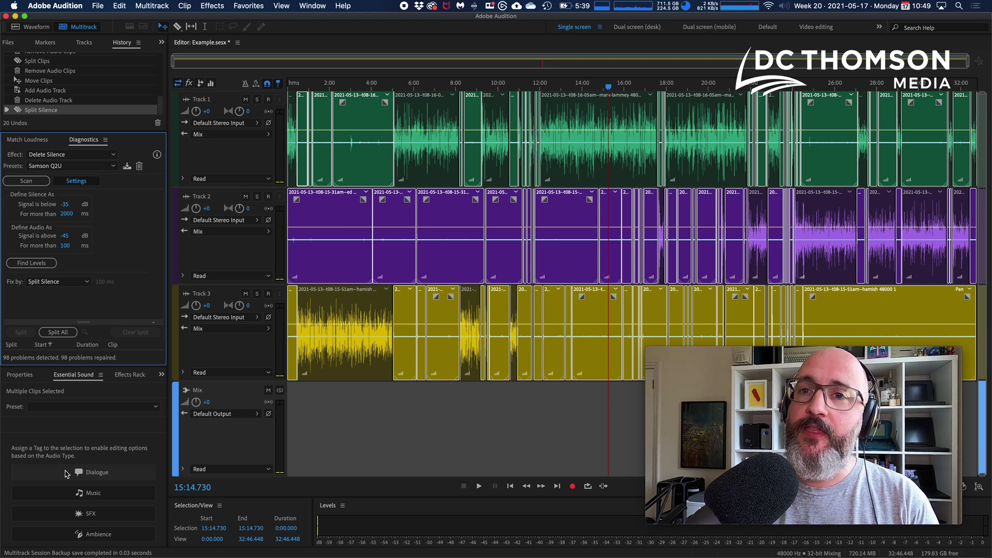
{"action": "left_click", "coordinate": [120, 5]}
{"action": "mouse_move", "coordinate": [151, 212]}
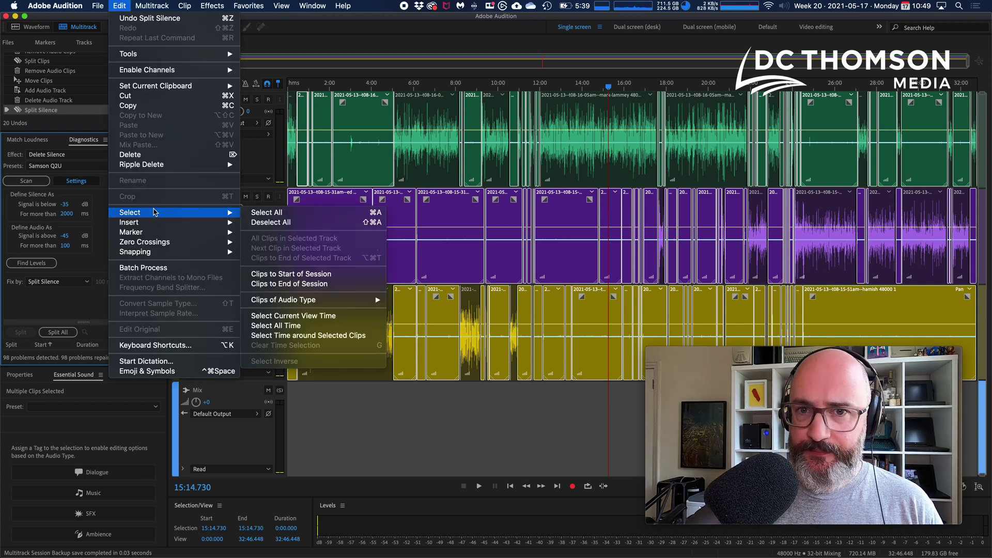
{"action": "mouse_move", "coordinate": [331, 301]}
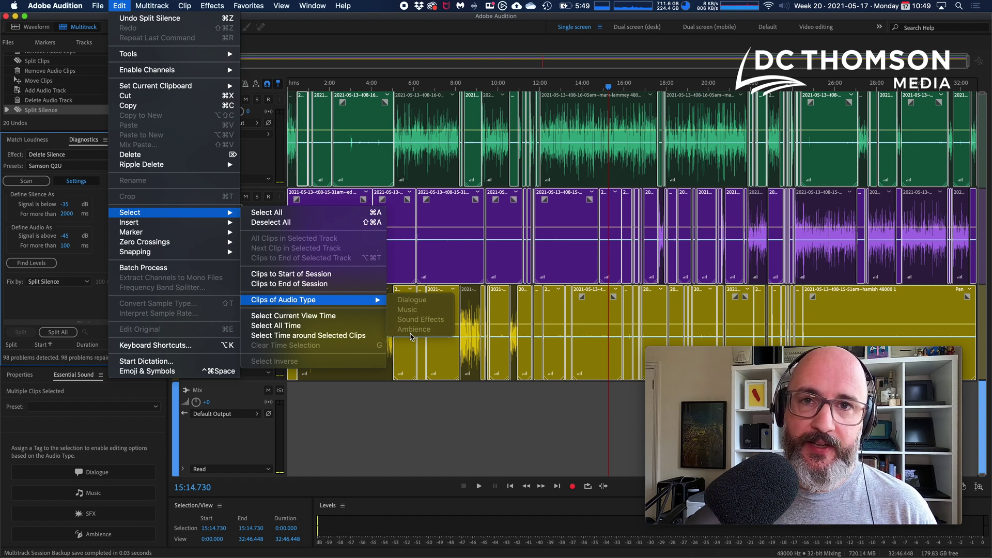
{"action": "left_click", "coordinate": [287, 7]}
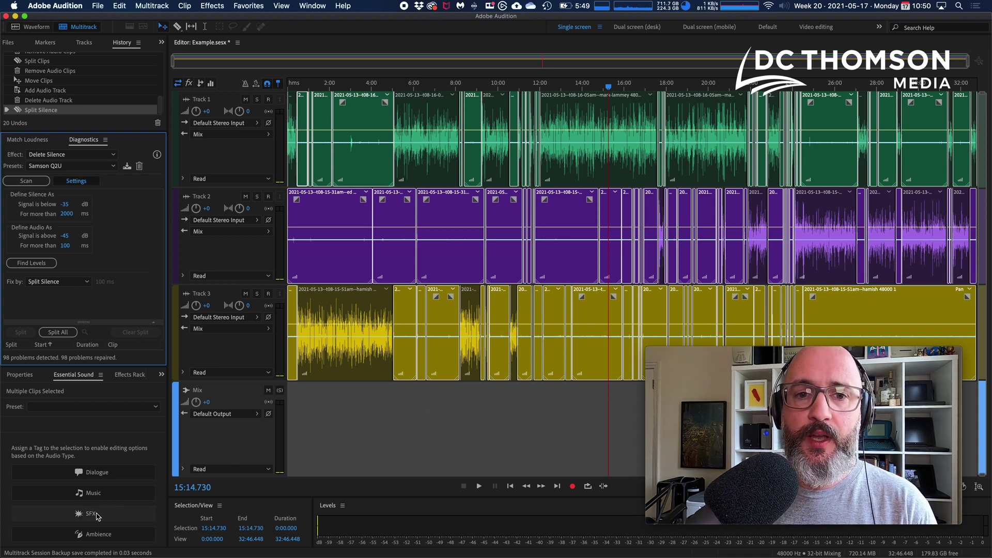
Assign the SFX audio type to all selected silent clips in Essential Sound.
{"action": "left_click", "coordinate": [65, 515]}
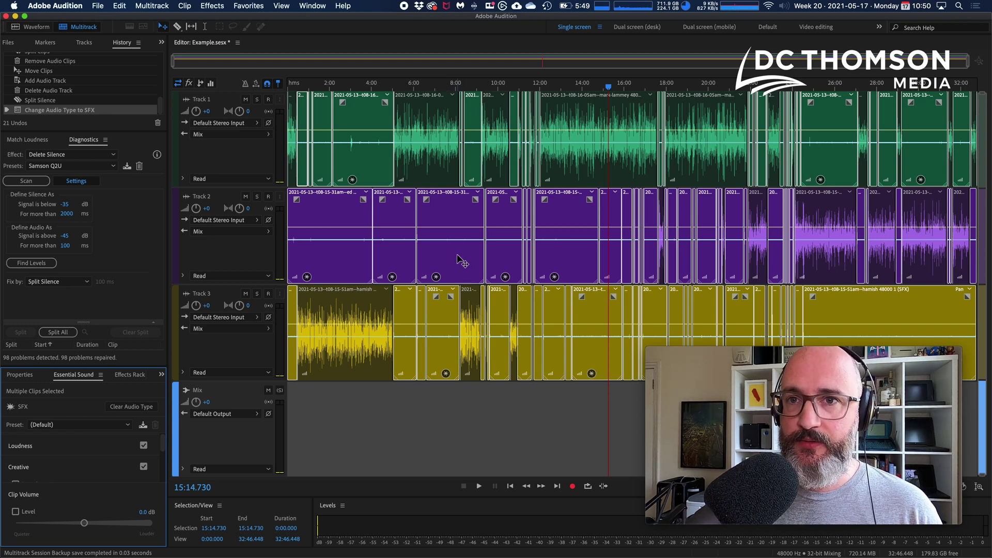
Mute the selected silent clips, then deselect all clips.
{"action": "right_click", "coordinate": [443, 217]}
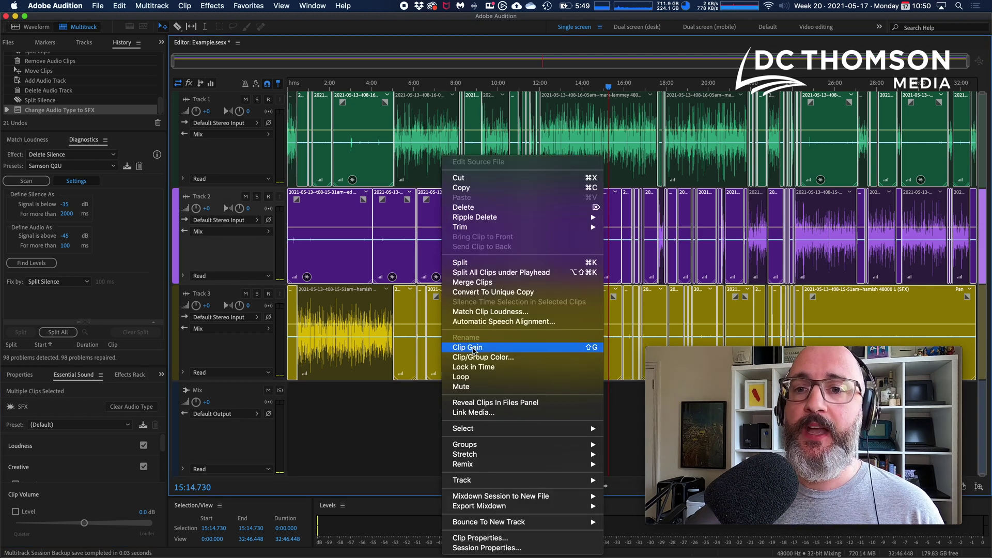
{"action": "left_click", "coordinate": [482, 389]}
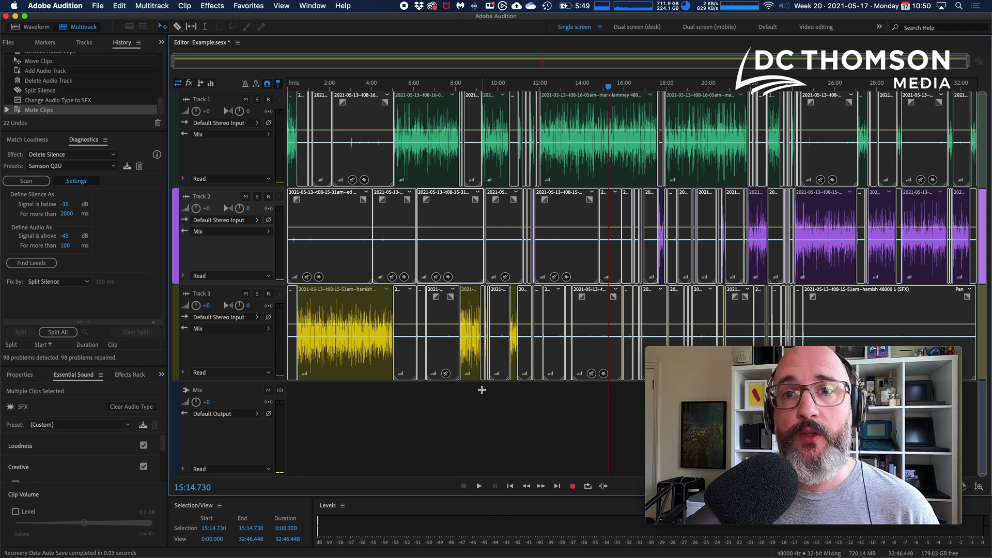
{"action": "left_click", "coordinate": [478, 420]}
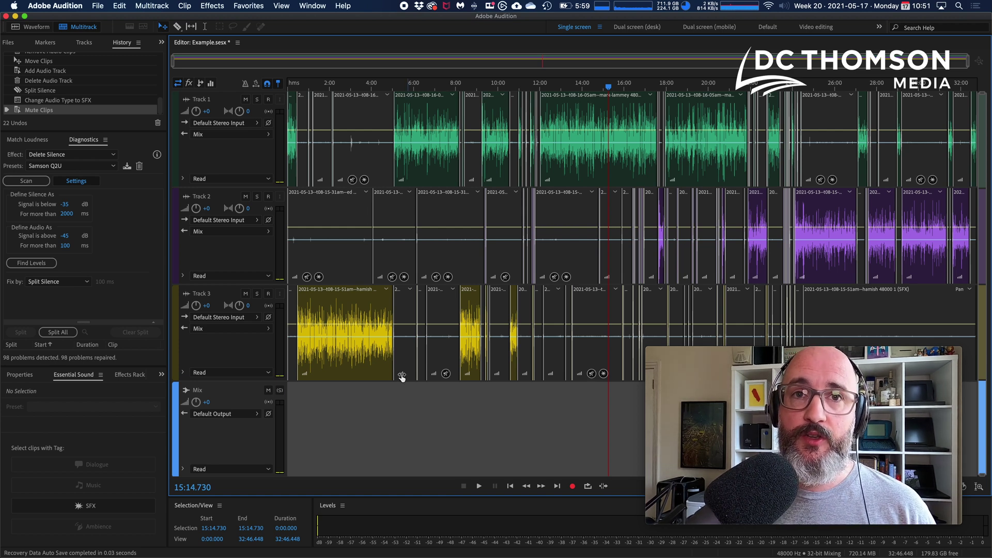
Browse Edit > Select > Clips of Audio Type, then close the menu without choosing.
{"action": "left_click", "coordinate": [126, 5]}
{"action": "mouse_move", "coordinate": [172, 213]}
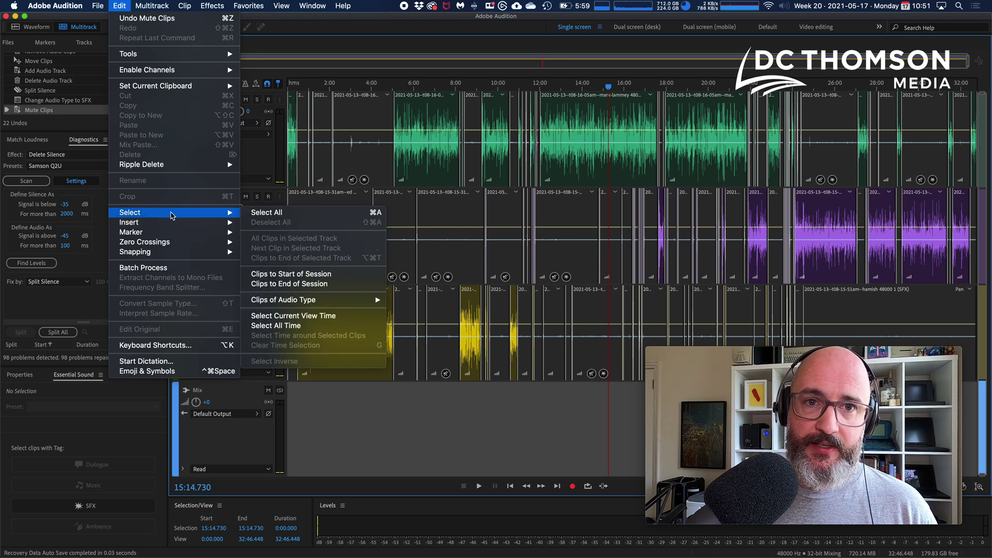
{"action": "mouse_move", "coordinate": [340, 302]}
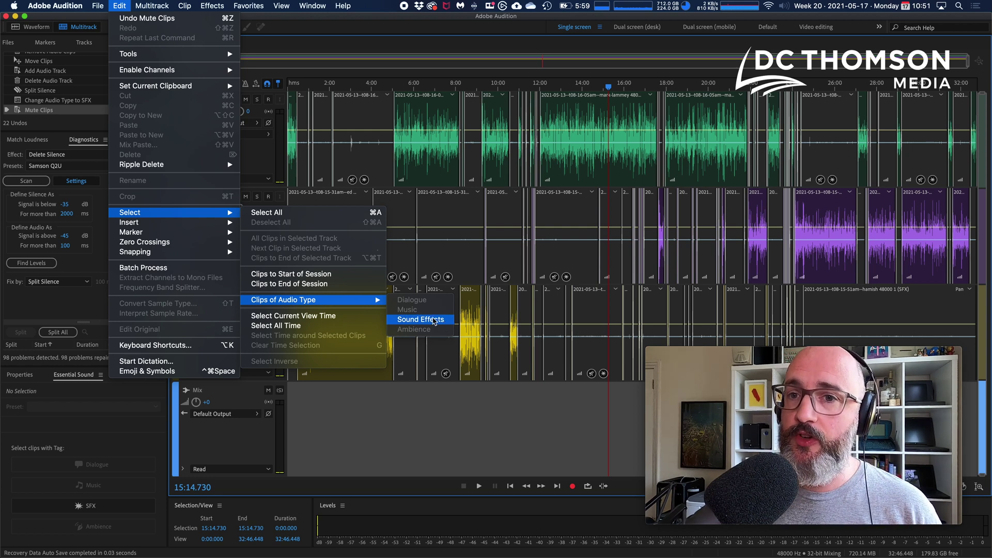
{"action": "left_click", "coordinate": [464, 400]}
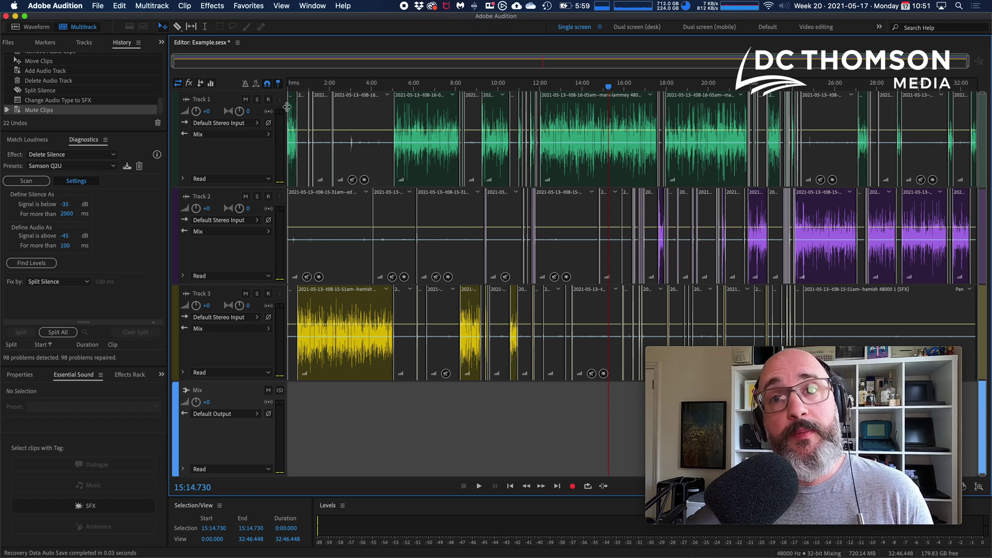
Solo Track 1, zoom in around 8:19, and stop the preview there.
{"action": "left_click", "coordinate": [258, 99]}
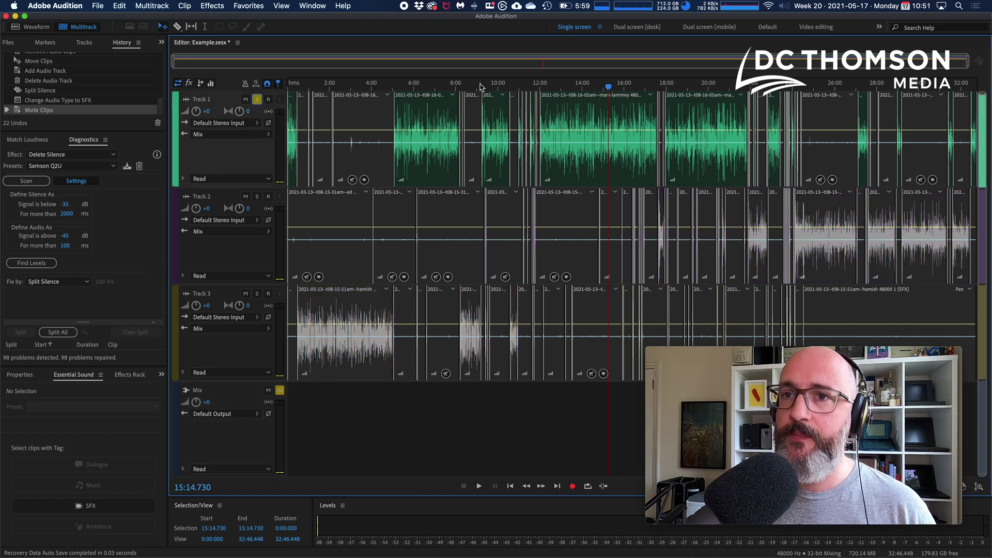
{"action": "scroll", "coordinate": [471, 87], "scroll_direction": "up", "scroll_amount": 5}
{"action": "scroll", "coordinate": [471, 87], "scroll_direction": "up", "scroll_amount": 3}
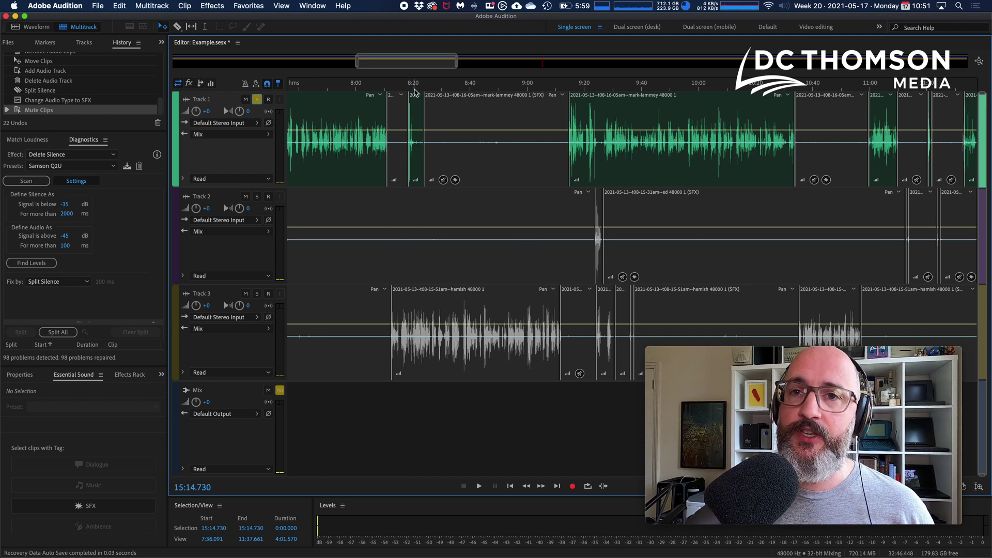
{"action": "scroll", "coordinate": [407, 92], "scroll_direction": "up", "scroll_amount": 4}
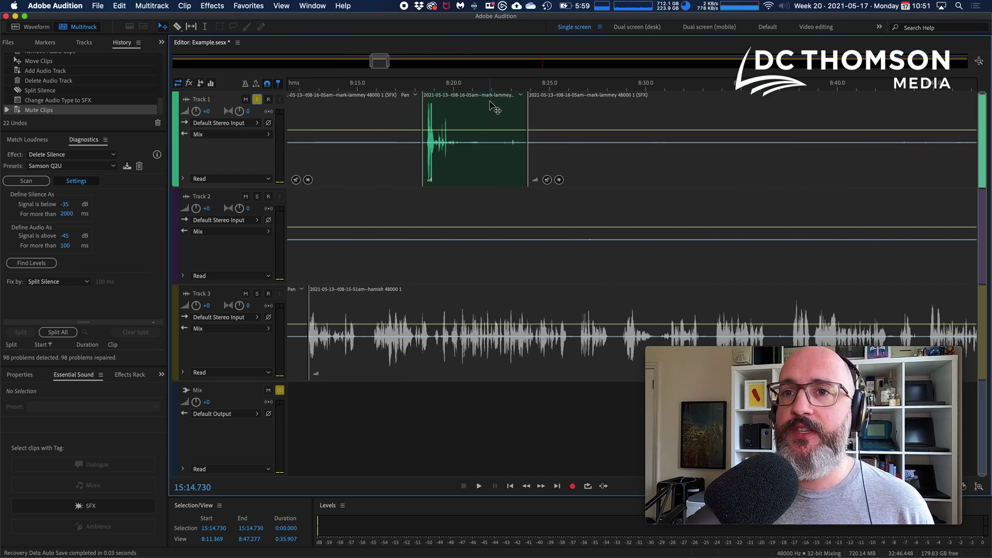
{"action": "left_click", "coordinate": [436, 88]}
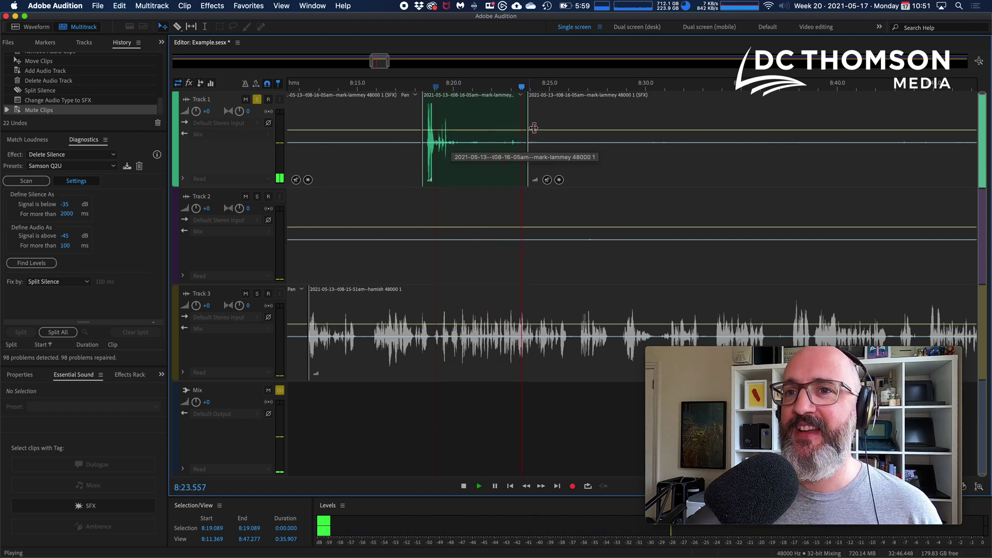
{"action": "key", "text": "space"}
Trim the short Track 1 clip near 8:20 with a fade-out, replay it, and zoom out fully.
{"action": "left_click", "coordinate": [504, 125]}
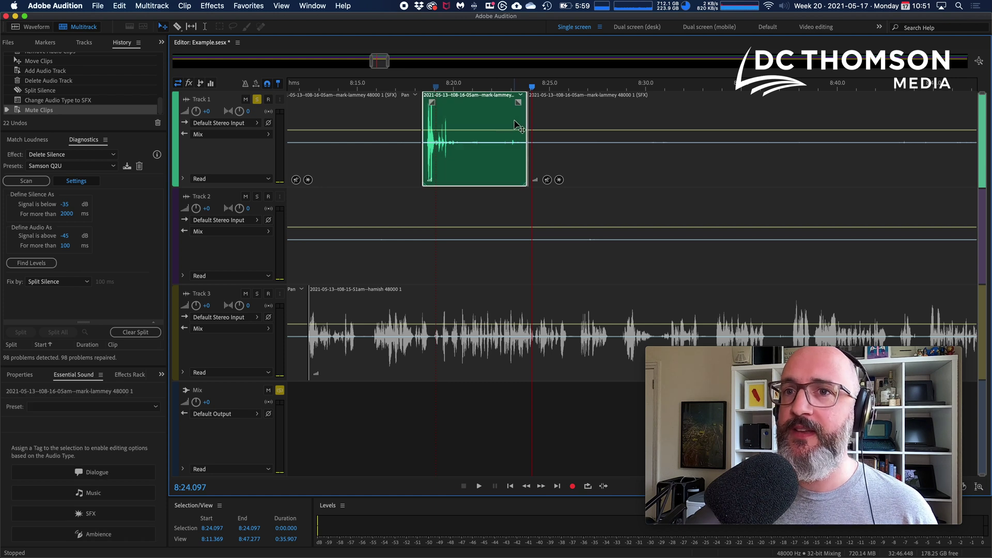
{"action": "left_click_drag", "start_coordinate": [523, 117], "coordinate": [444, 102]}
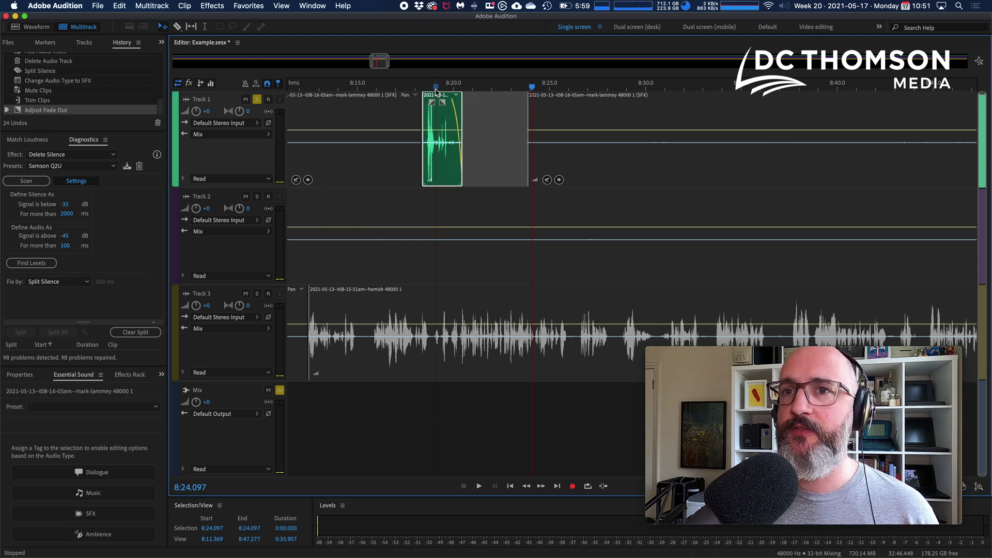
{"action": "left_click", "coordinate": [436, 92]}
{"action": "key", "text": "space"}
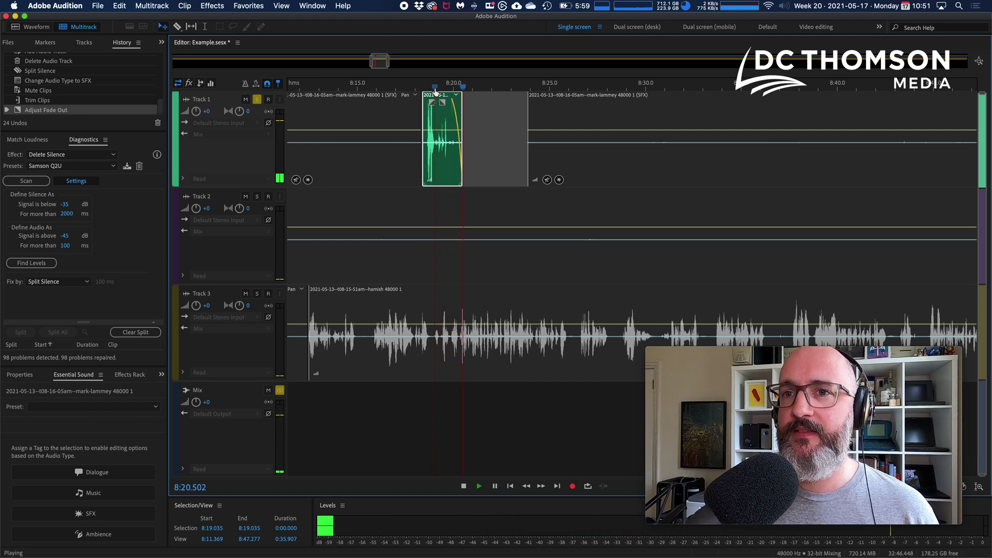
{"action": "key", "text": "space"}
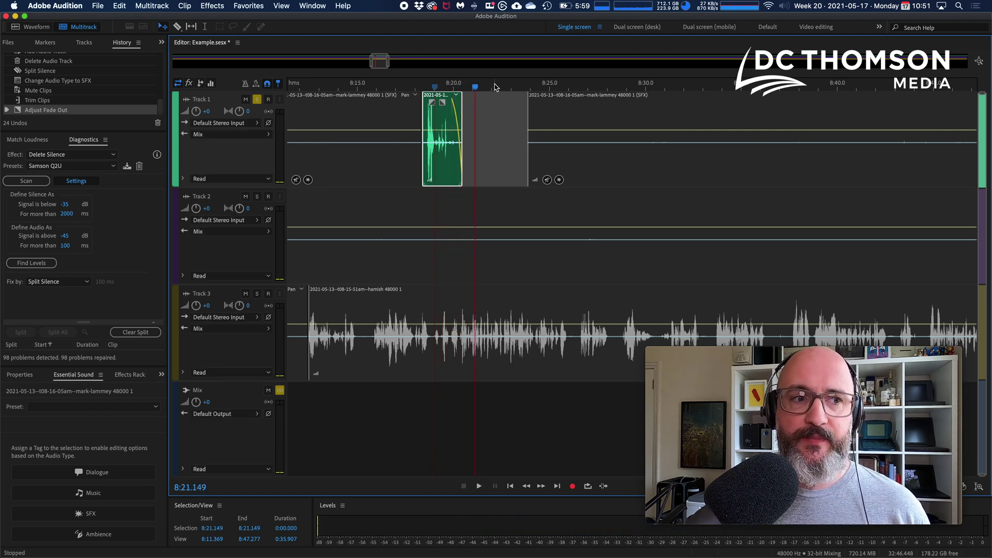
{"action": "key", "text": "backslash"}
Zoom in near 21:56 and preview the audio from that point.
{"action": "left_click", "coordinate": [749, 87]}
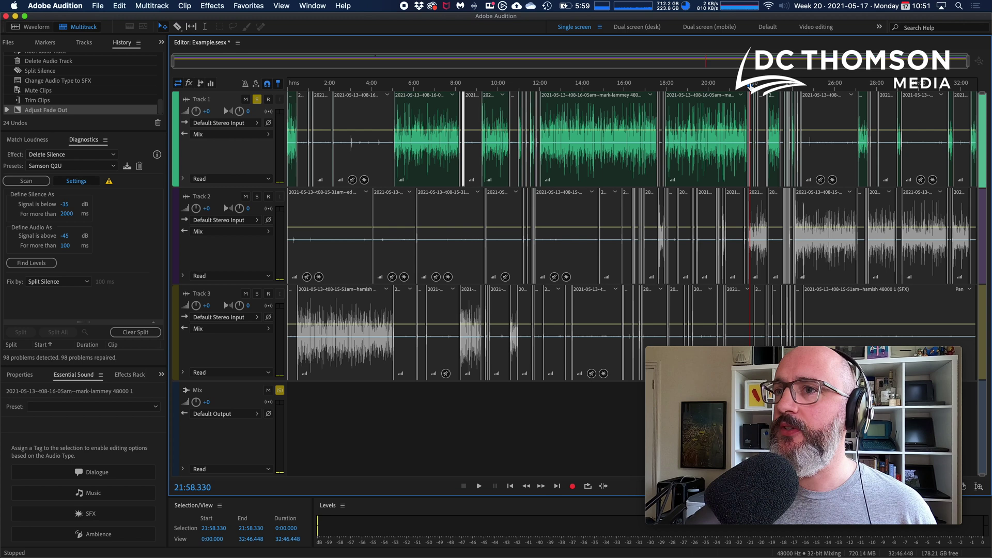
{"action": "scroll", "coordinate": [750, 87], "scroll_direction": "up", "scroll_amount": 5}
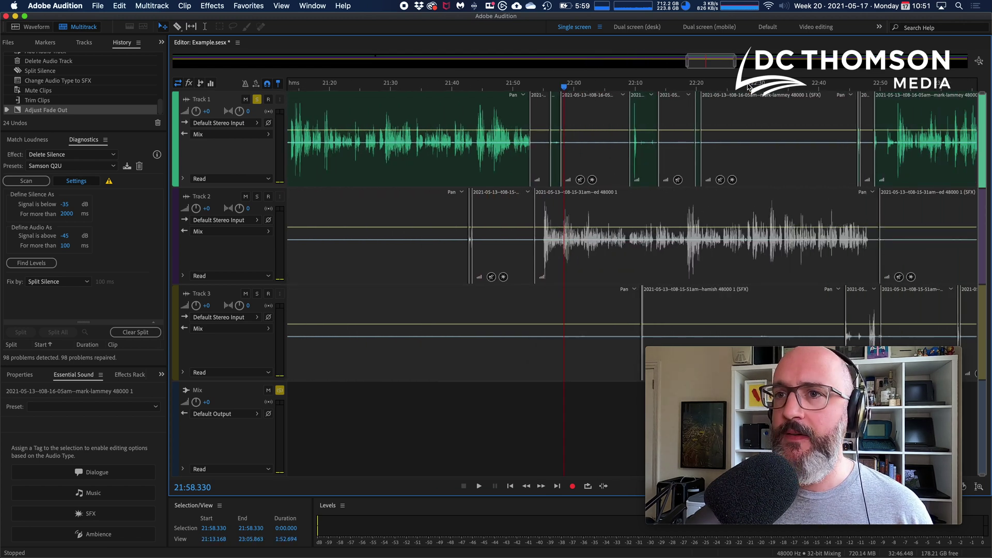
{"action": "scroll", "coordinate": [551, 88], "scroll_direction": "up", "scroll_amount": 3}
{"action": "left_click", "coordinate": [558, 88]}
{"action": "left_click", "coordinate": [556, 88]}
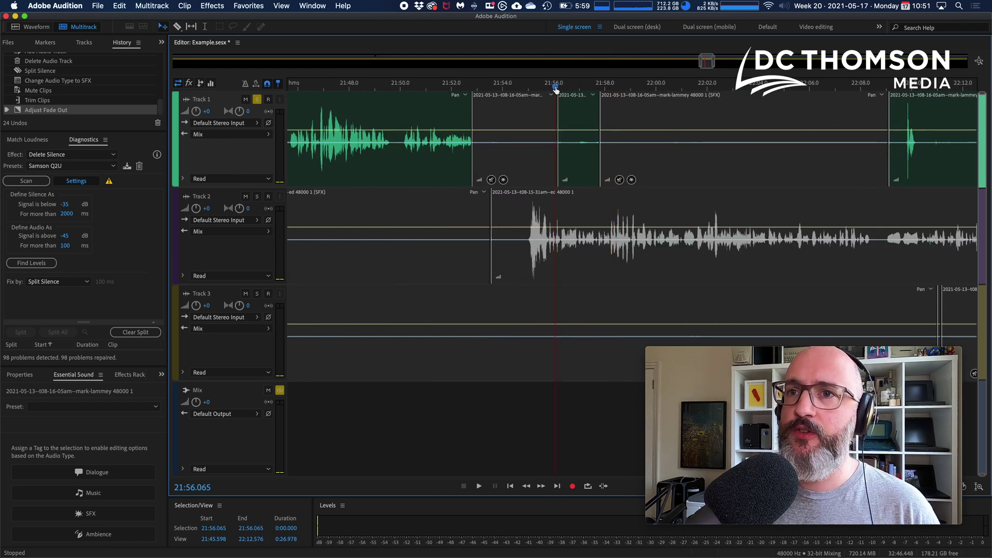
{"action": "key", "text": "space"}
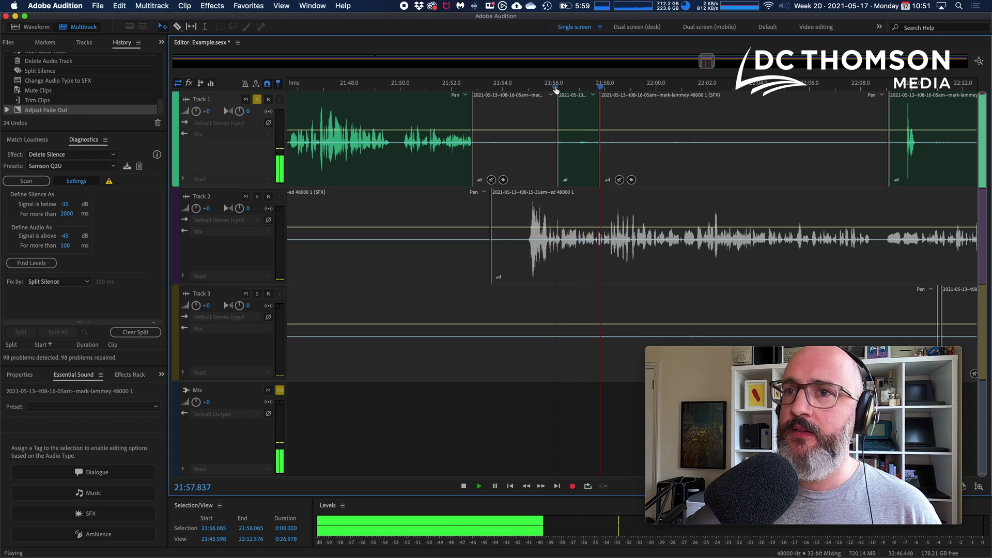
{"action": "key", "text": "space"}
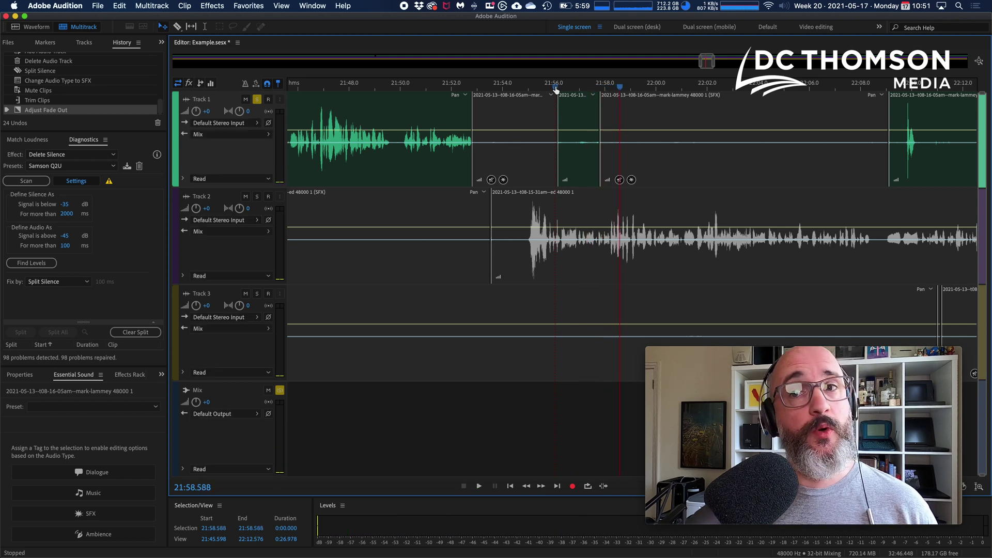
Tag the short Track 1 clip near 21:57 as SFX, mute and unmute it, and zoom out.
{"action": "left_click", "coordinate": [578, 125]}
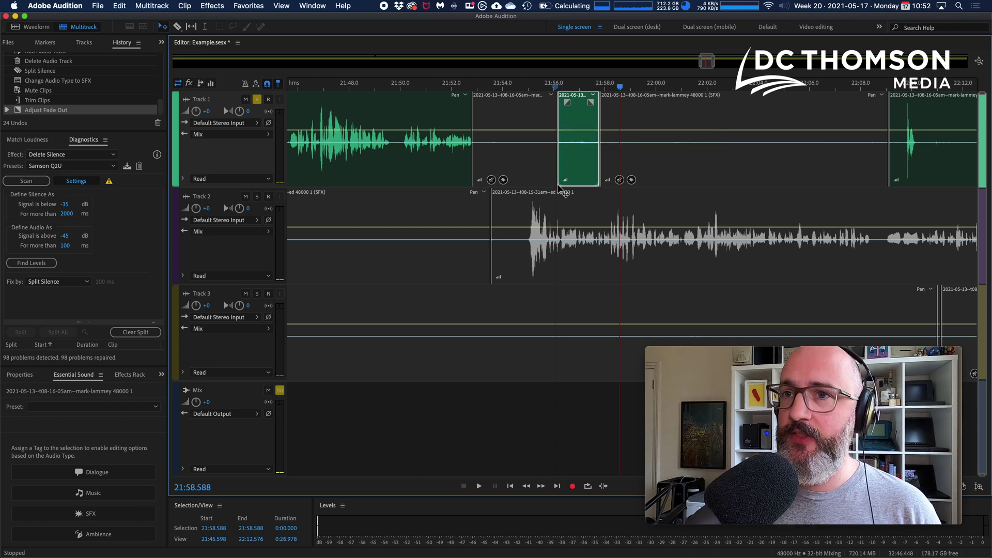
{"action": "left_click", "coordinate": [90, 516]}
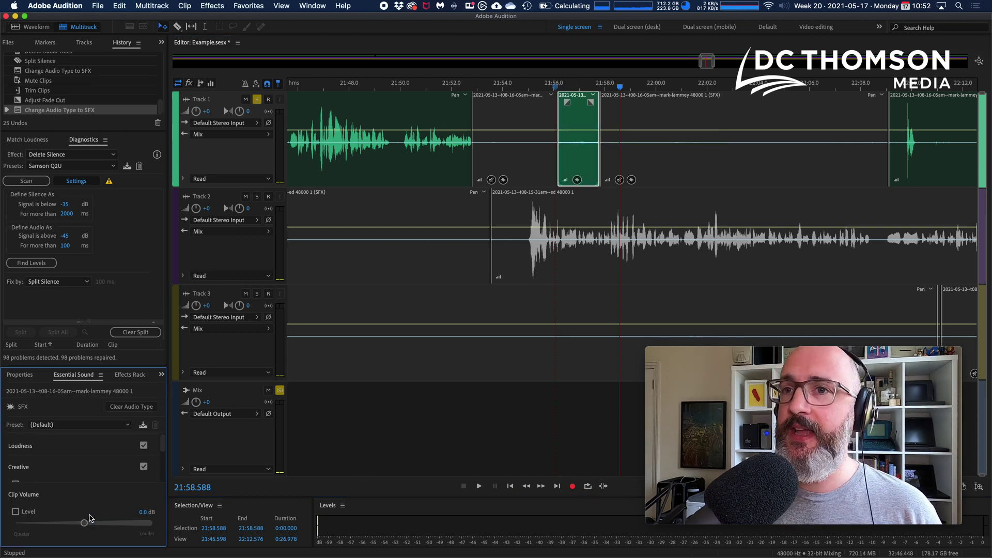
{"action": "right_click", "coordinate": [580, 168]}
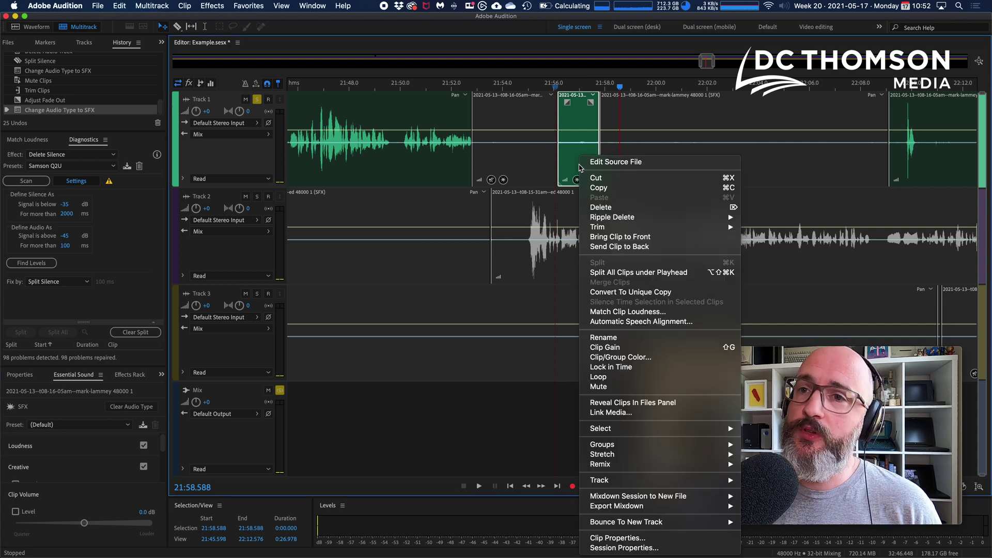
{"action": "left_click", "coordinate": [596, 387]}
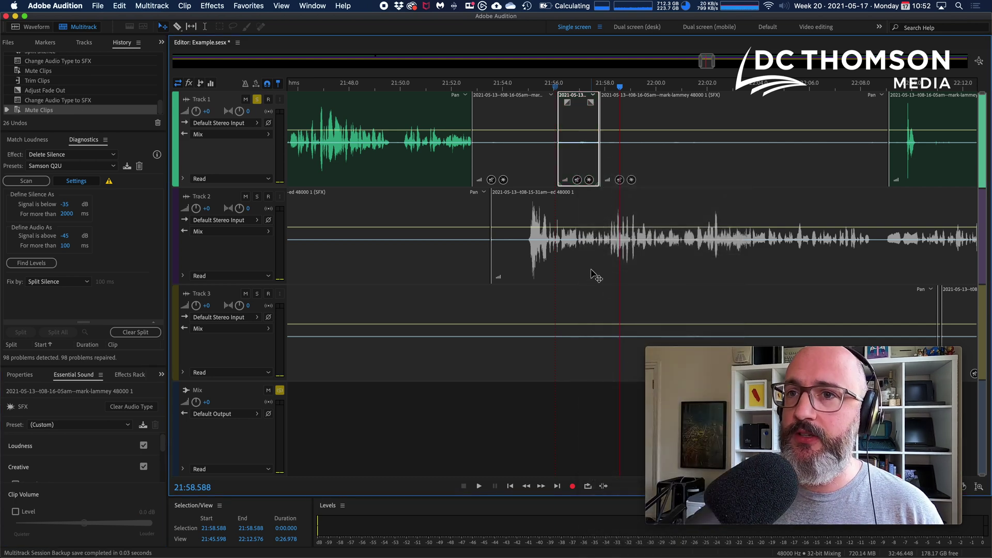
{"action": "right_click", "coordinate": [580, 155]}
{"action": "left_click", "coordinate": [600, 386]}
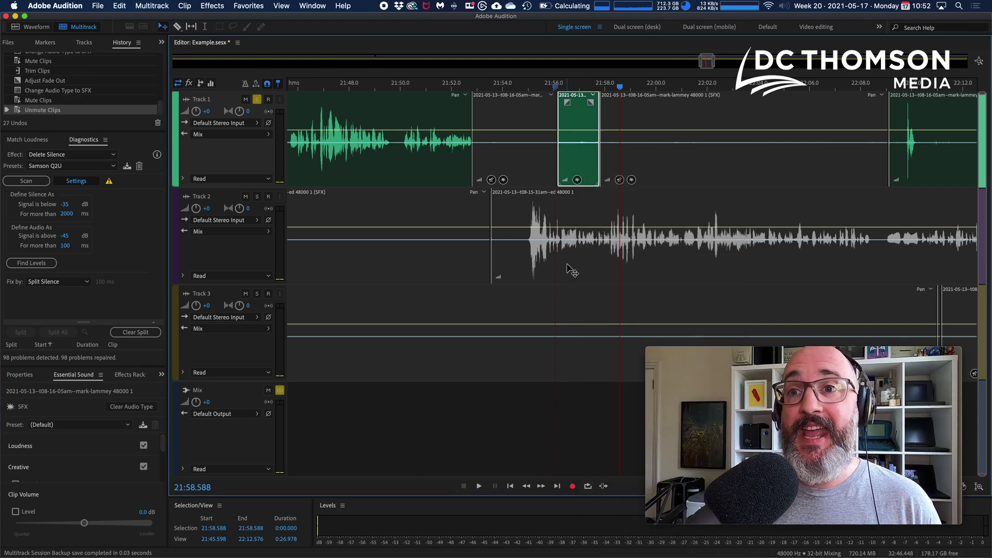
{"action": "key", "text": "backslash"}
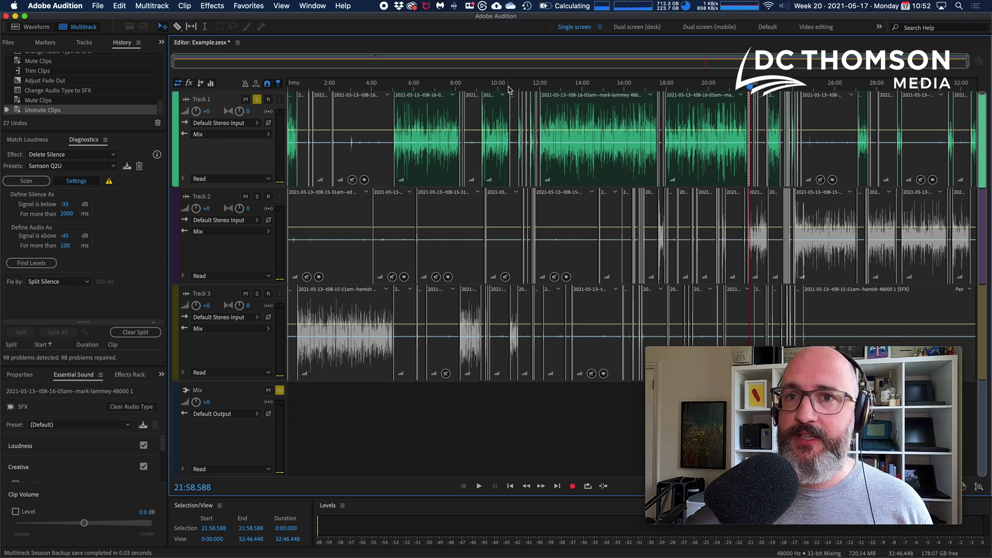
Switch solo from Track 1 to Track 2 and move the playhead to about 18:11.
{"action": "left_click", "coordinate": [257, 99]}
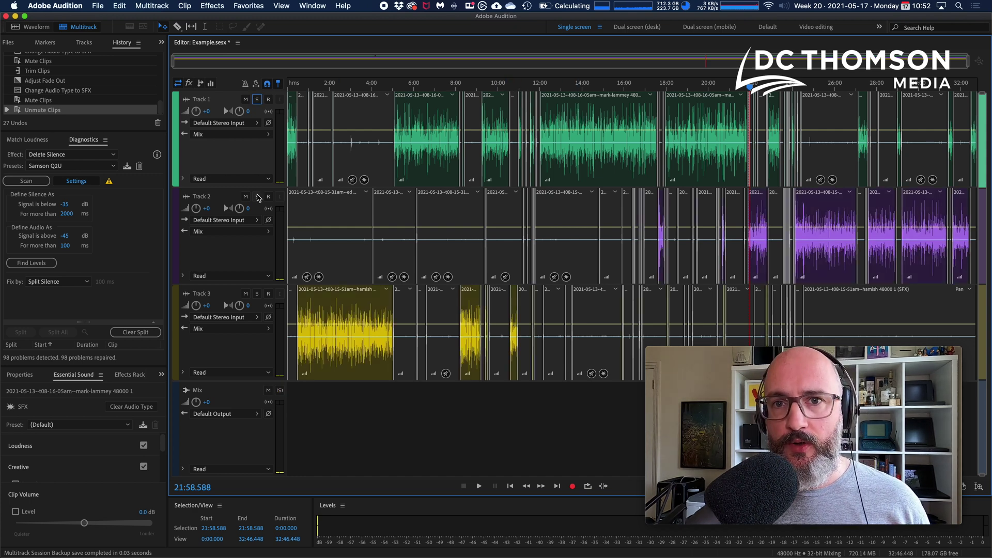
{"action": "left_click", "coordinate": [257, 197]}
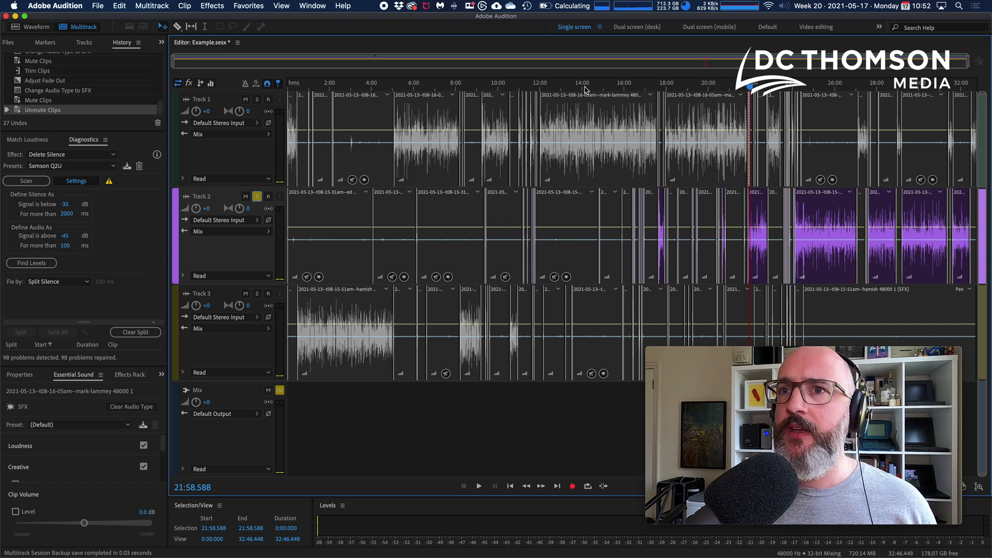
{"action": "left_click", "coordinate": [669, 87]}
Preview near 18:02, then extend the Track 2 clip's end over the next clip to crossfade.
{"action": "scroll", "coordinate": [670, 87], "scroll_direction": "up", "scroll_amount": 10}
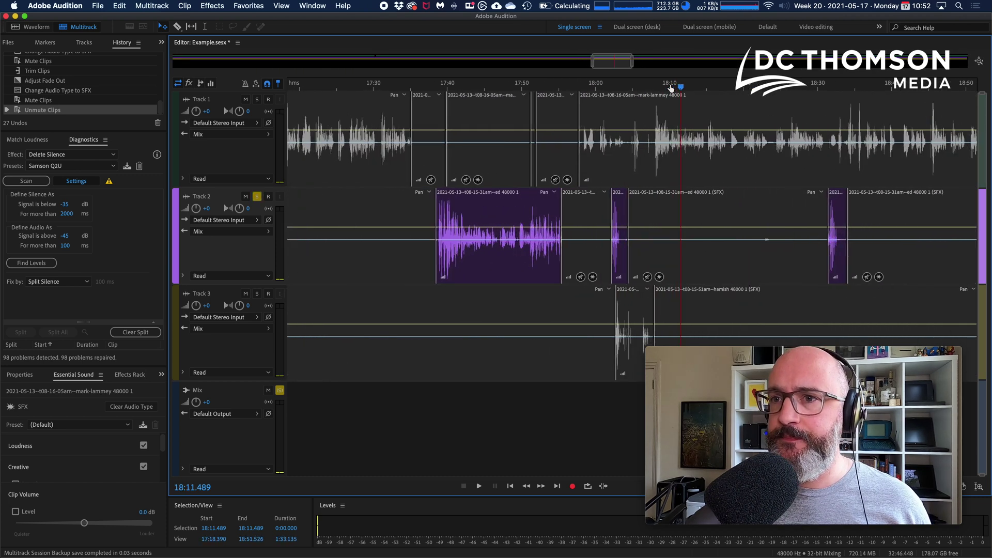
{"action": "scroll", "coordinate": [669, 87], "scroll_direction": "up", "scroll_amount": 2}
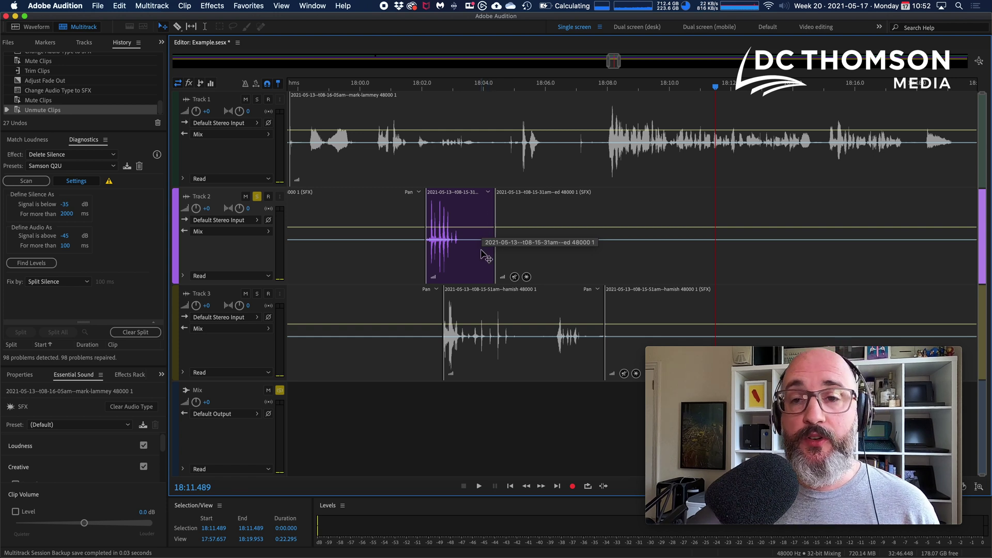
{"action": "left_click", "coordinate": [420, 87]}
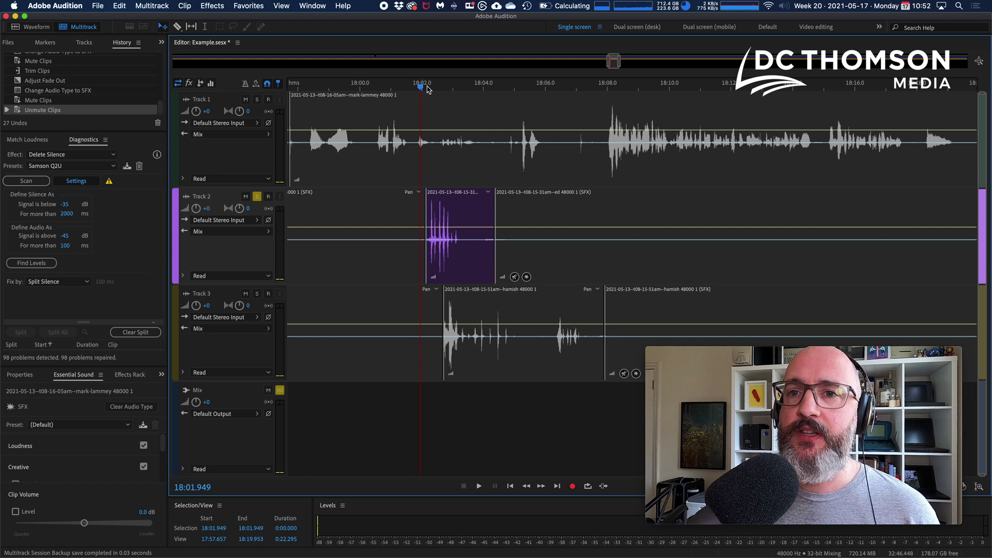
{"action": "left_click", "coordinate": [434, 89]}
{"action": "key", "text": "space"}
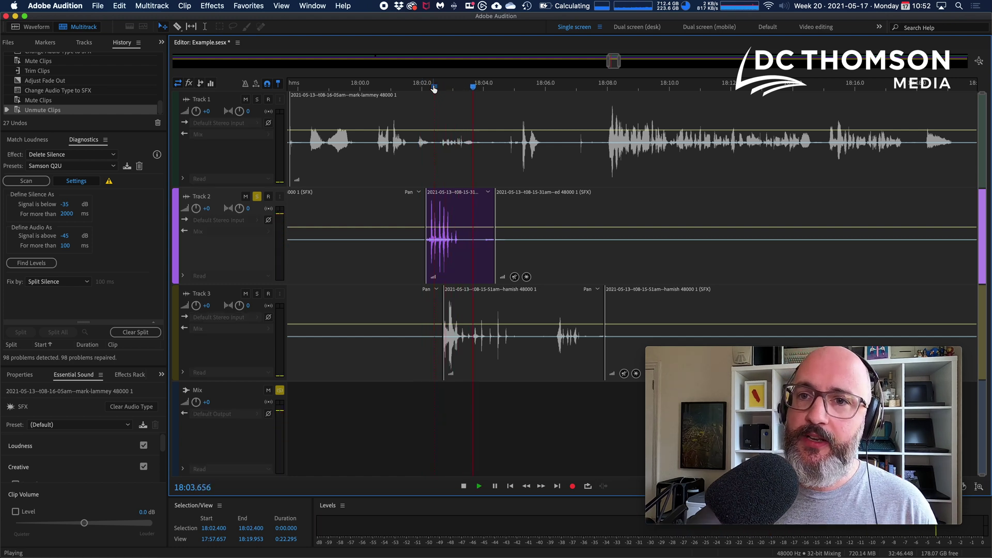
{"action": "left_click", "coordinate": [479, 87]}
{"action": "key", "text": "space"}
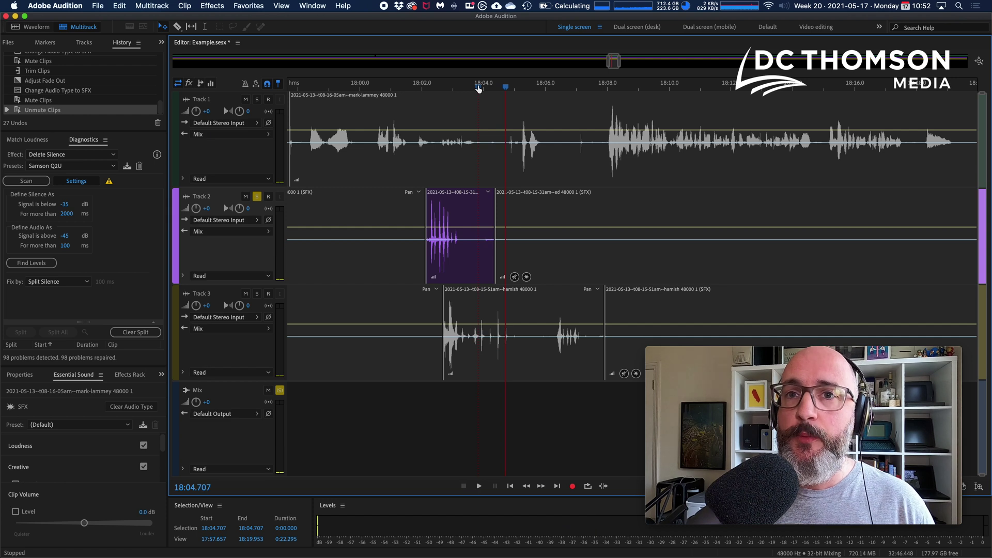
{"action": "left_click", "coordinate": [475, 220]}
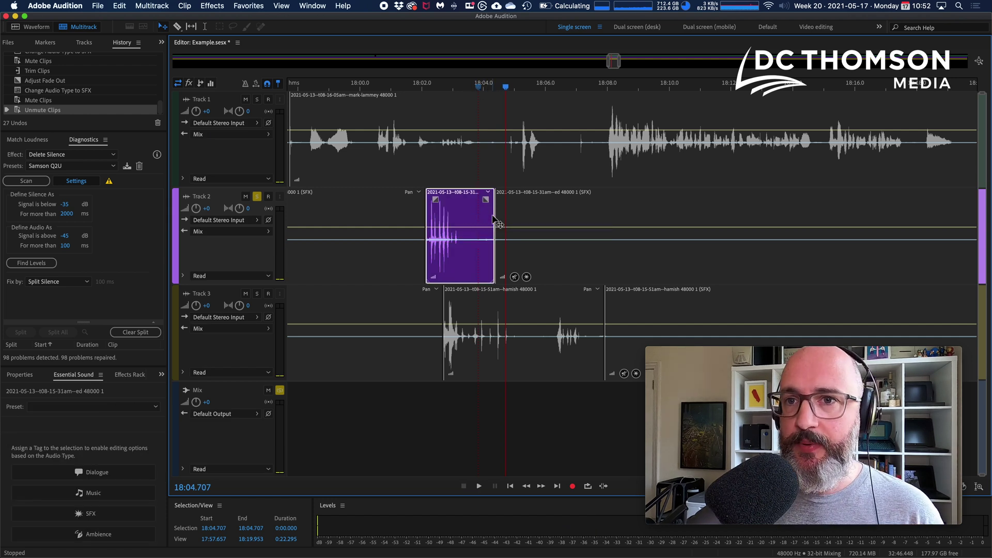
{"action": "left_click_drag", "start_coordinate": [493, 215], "coordinate": [551, 215]}
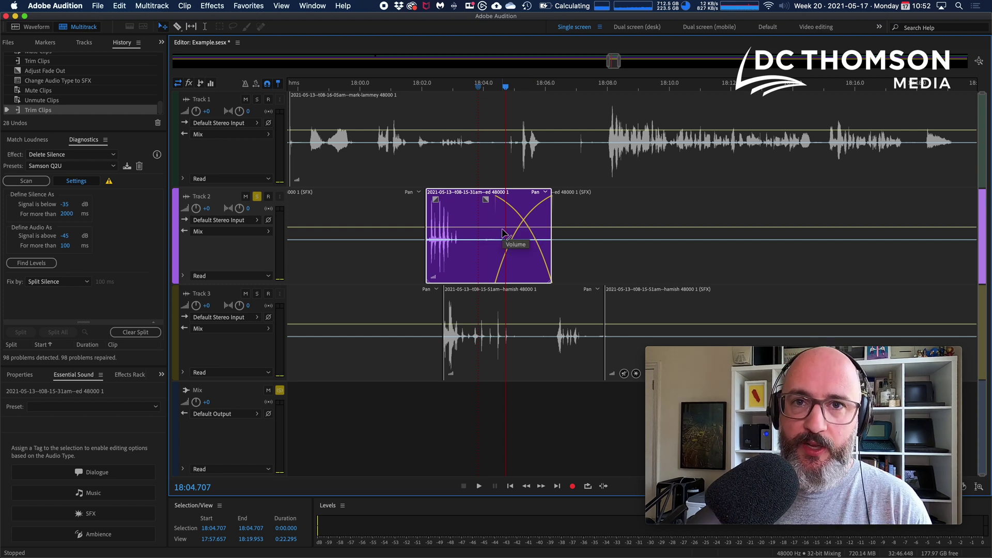
Restore the deleted Track 2 SFX clip, preview from 18:03.7, and undo the earlier trim.
{"action": "left_click", "coordinate": [595, 196]}
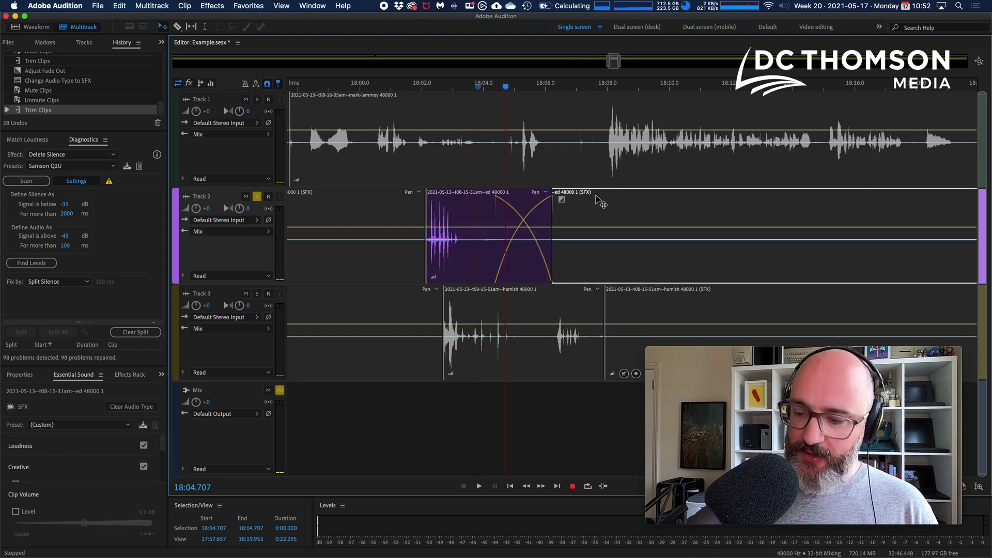
{"action": "key", "text": "Delete"}
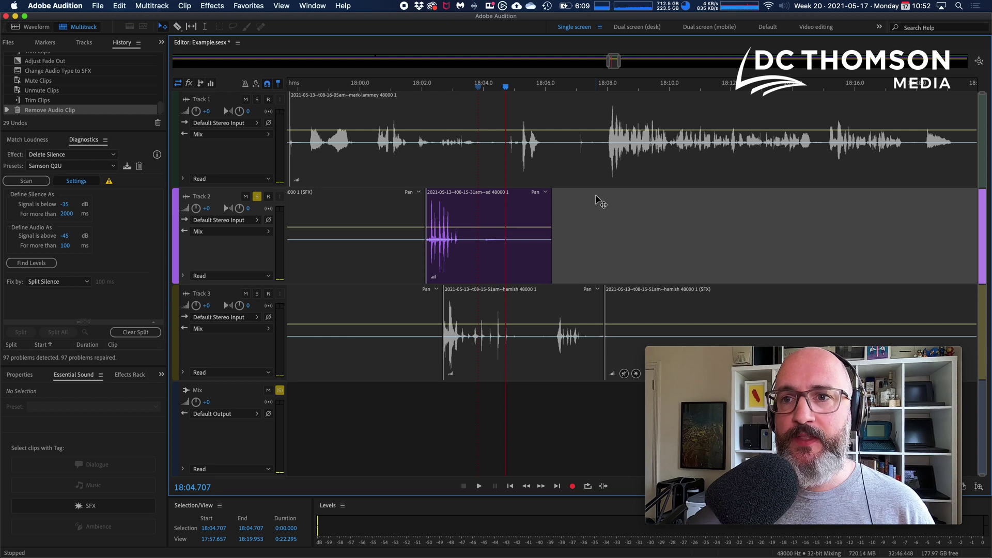
{"action": "key", "text": "super+z"}
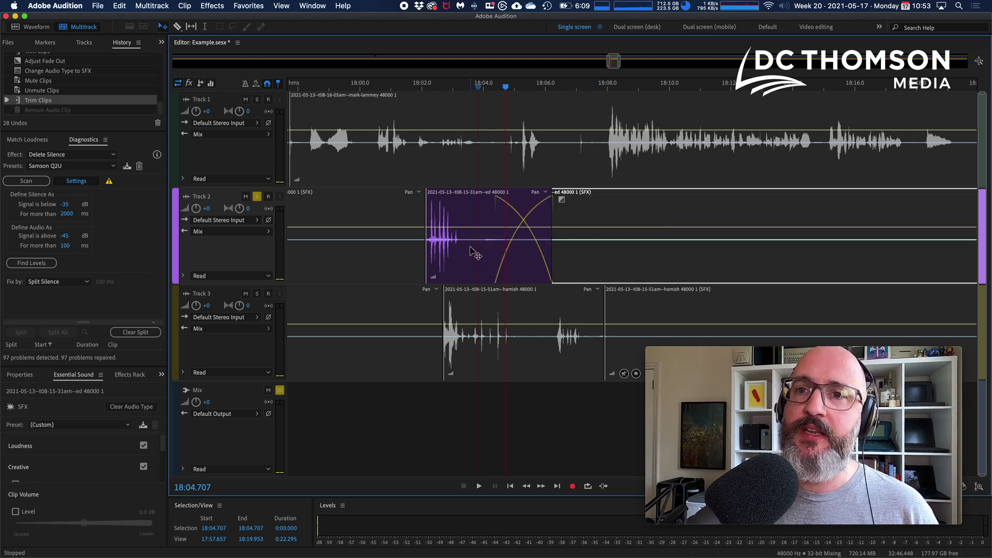
{"action": "left_click", "coordinate": [474, 87]}
{"action": "key", "text": "space"}
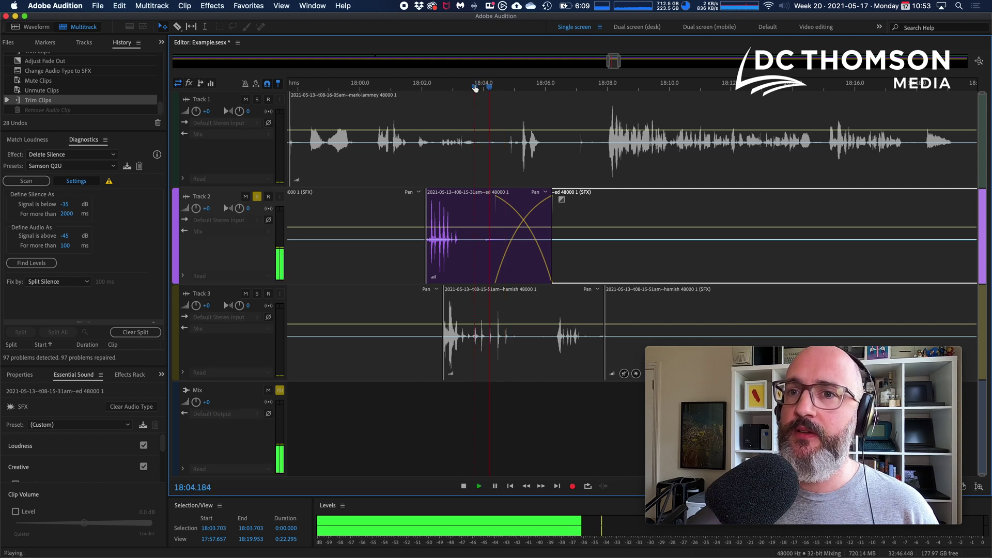
{"action": "key", "text": "space"}
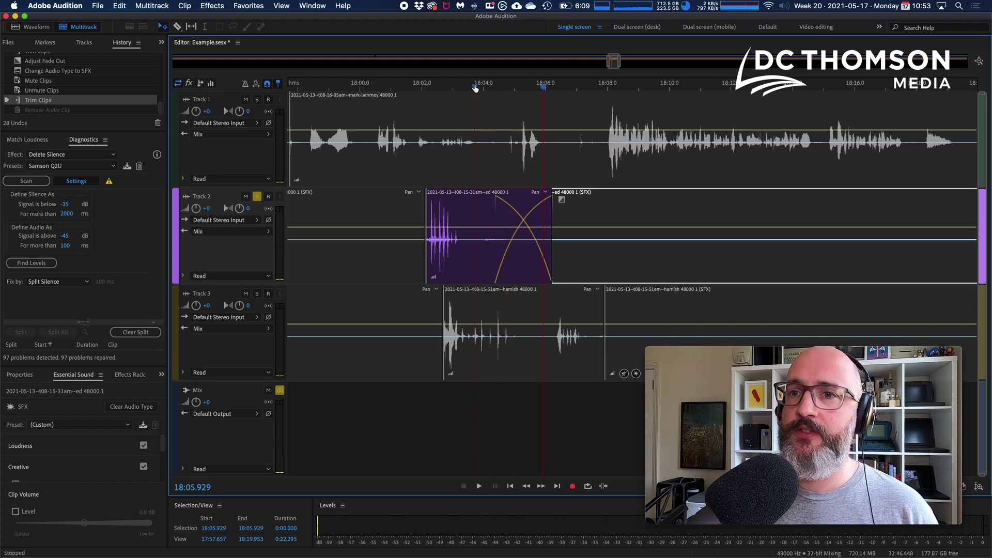
{"action": "key", "text": "super+z"}
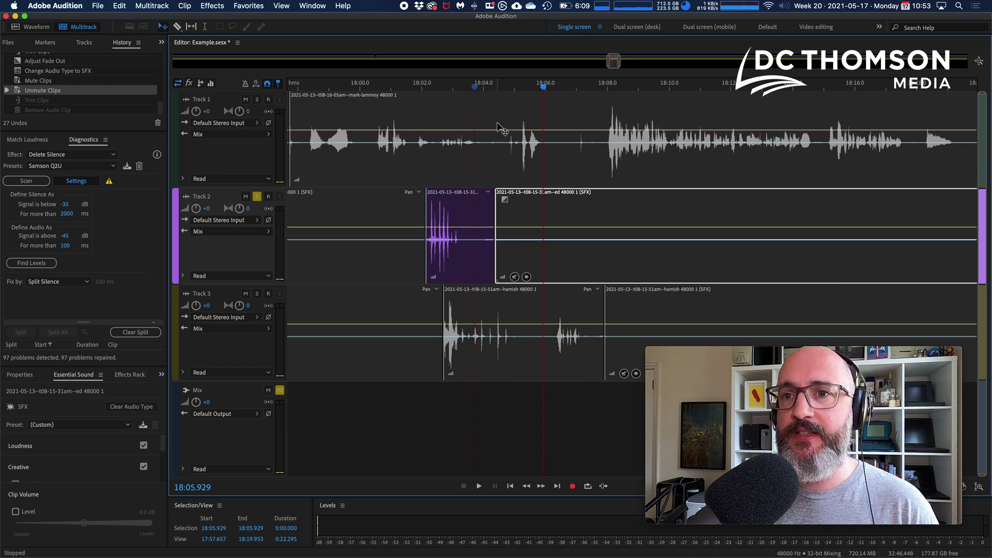
Replay from 18:03.770, lengthen the short purple Track 2 clip's end, and zoom out fully.
{"action": "left_click", "coordinate": [476, 88]}
{"action": "key", "text": "space"}
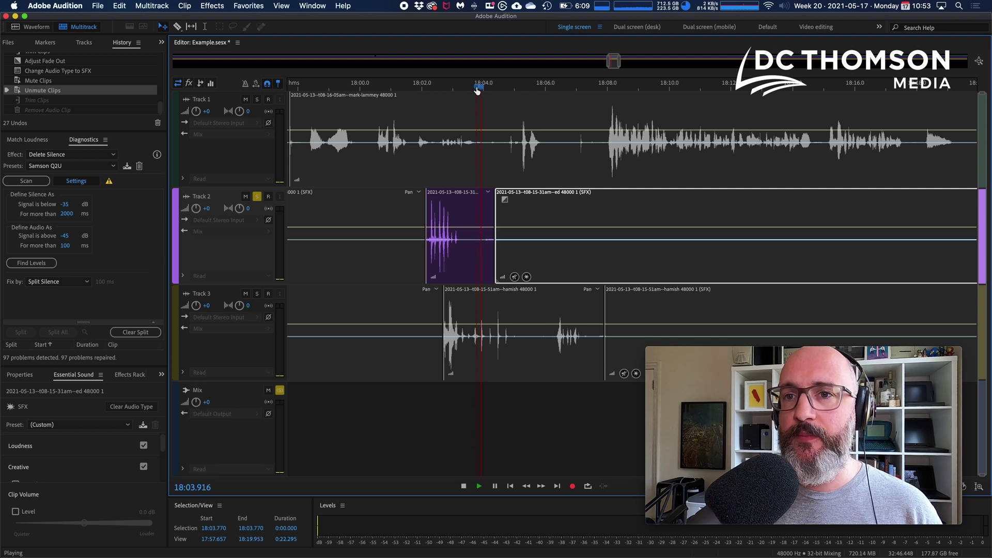
{"action": "key", "text": "space"}
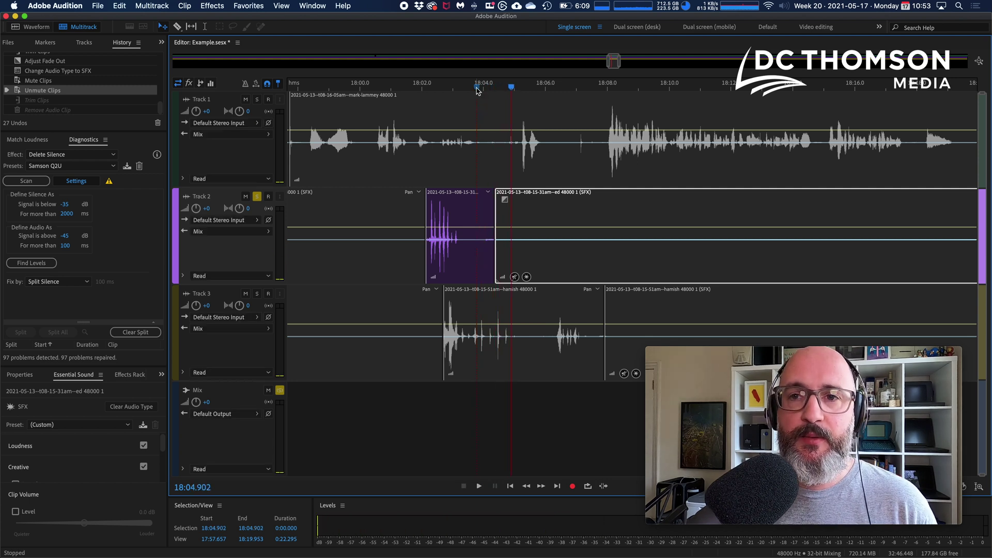
{"action": "left_click", "coordinate": [490, 239]}
{"action": "left_click_drag", "start_coordinate": [492, 226], "coordinate": [546, 225]}
{"action": "key", "text": "backslash"}
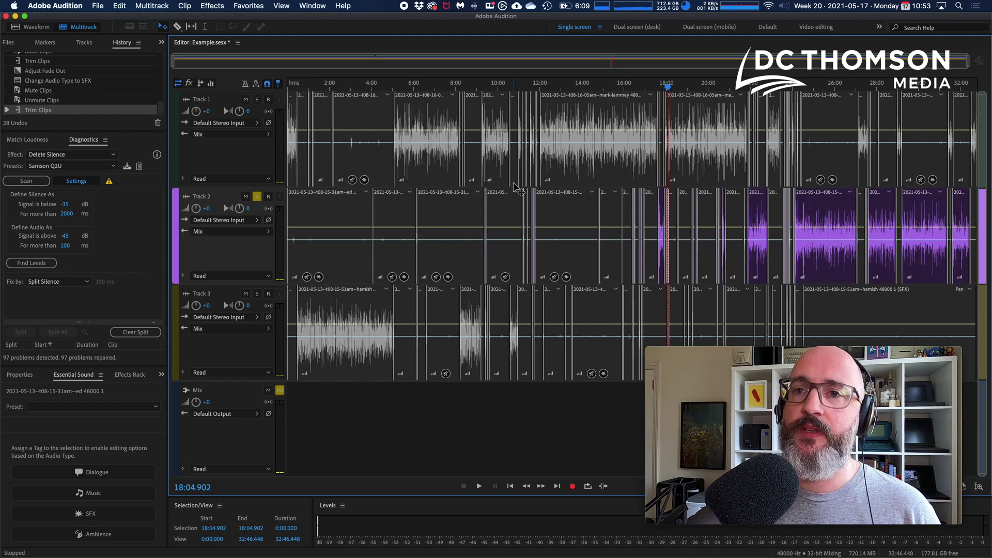
Turn off solo on Track 2 so all three tracks play together.
{"action": "left_click", "coordinate": [258, 196]}
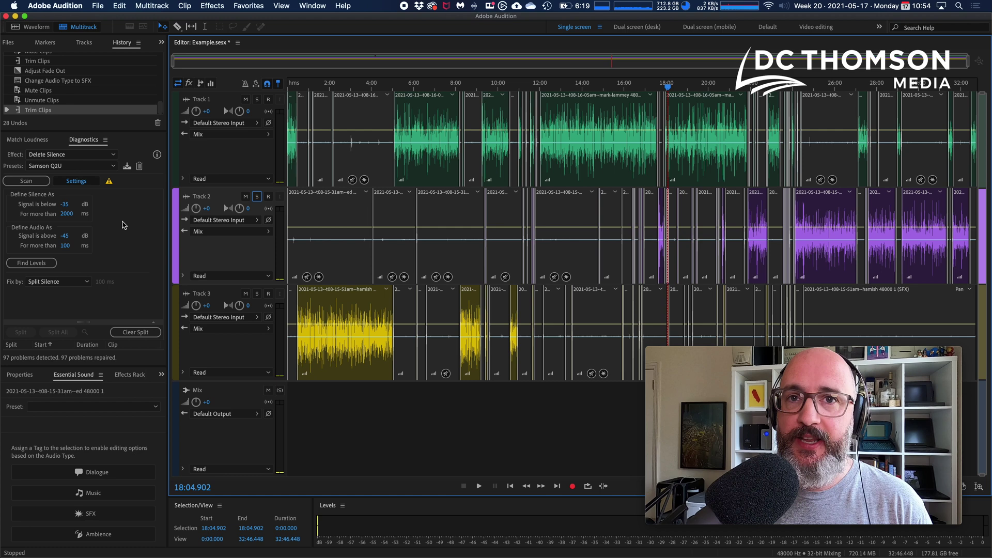
{"action": "left_click", "coordinate": [105, 7]}
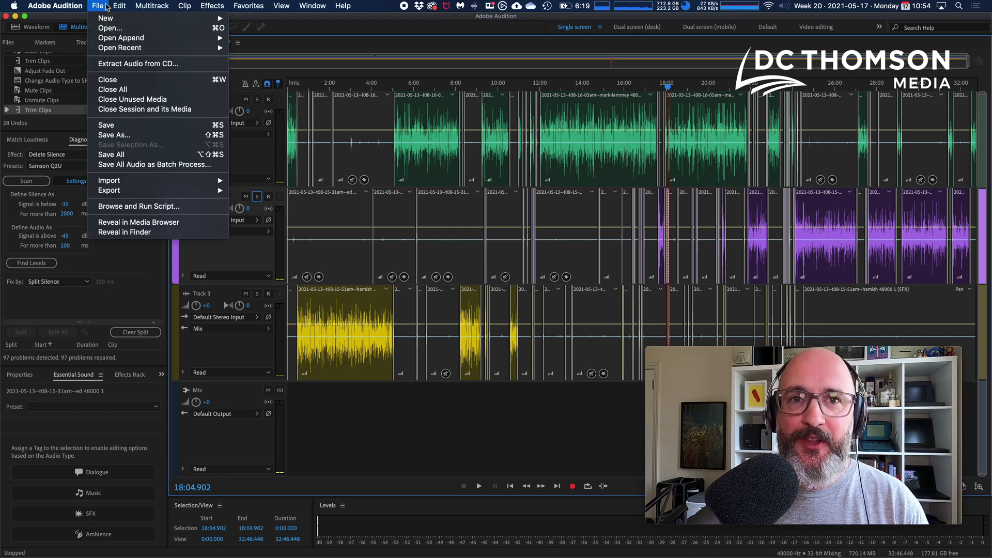
Select all Sound Effects clips through Clips of Audio Type and delete them.
{"action": "mouse_move", "coordinate": [119, 6]}
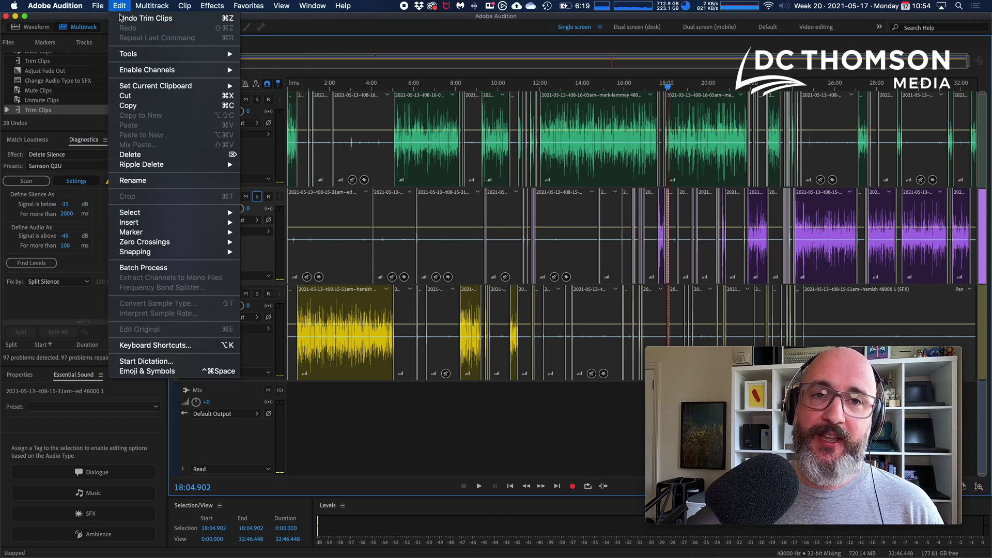
{"action": "mouse_move", "coordinate": [145, 220]}
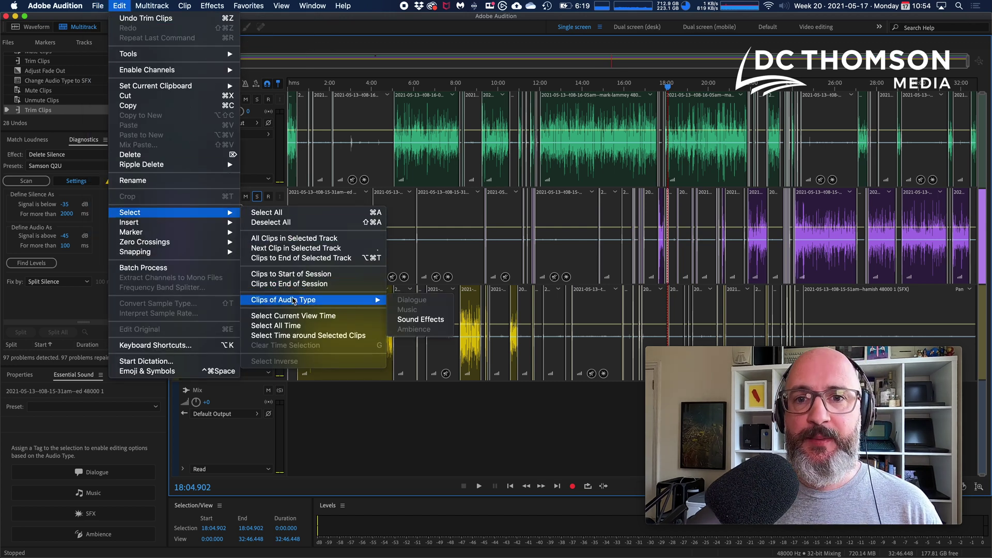
{"action": "left_click", "coordinate": [416, 317]}
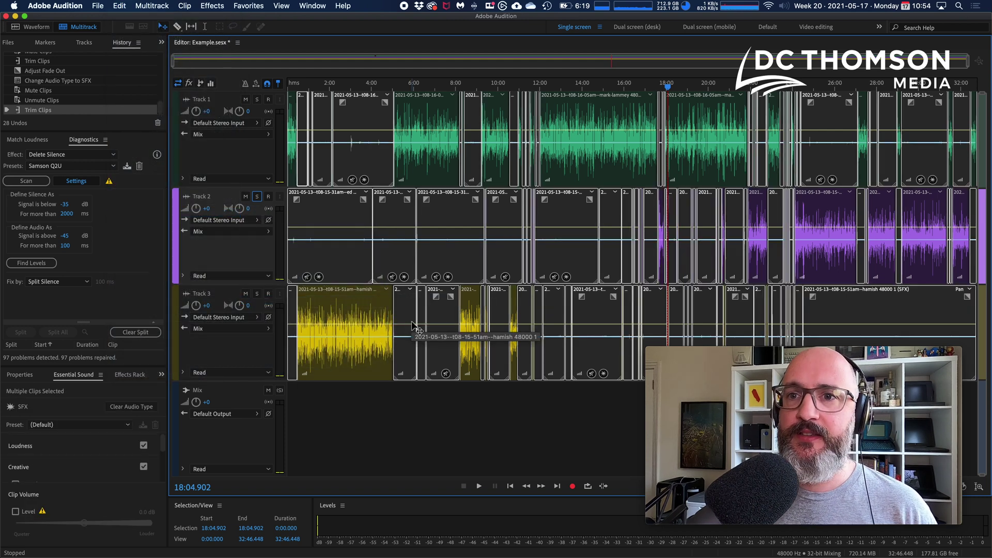
{"action": "key", "text": "Delete"}
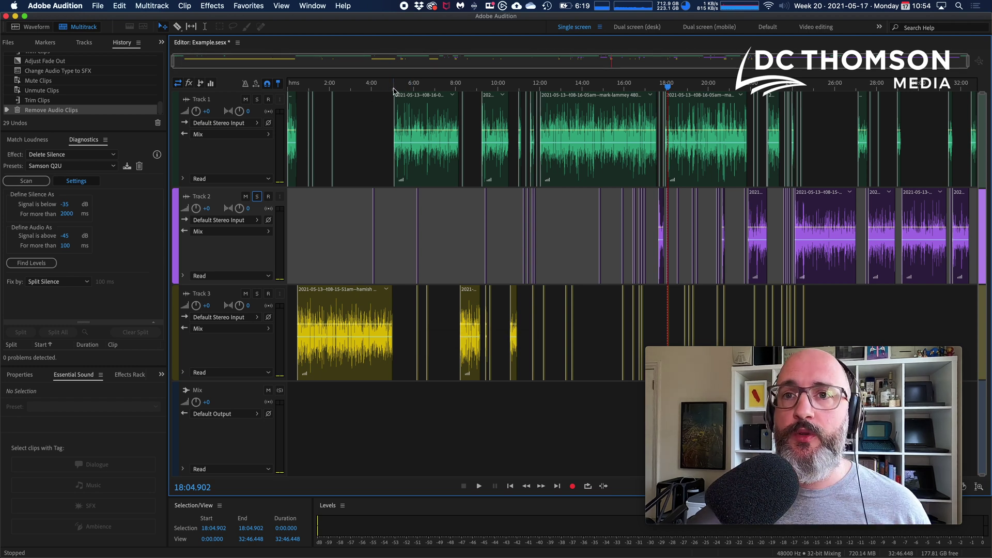
Zoom in near 5:06 and move the Track 1 speech clip slightly earlier.
{"action": "scroll", "coordinate": [394, 91], "scroll_direction": "up", "scroll_amount": 6}
{"action": "left_click", "coordinate": [465, 130]}
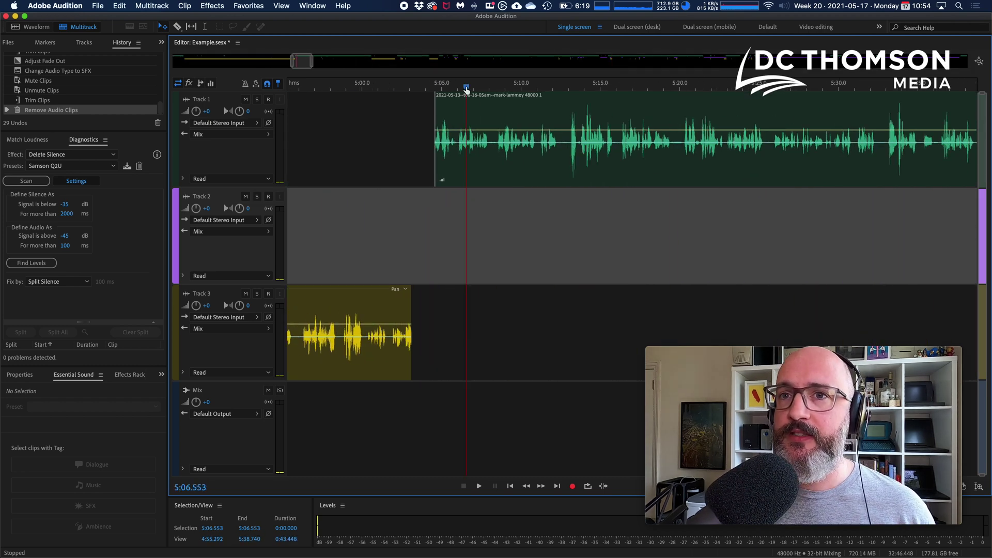
{"action": "left_click", "coordinate": [458, 116]}
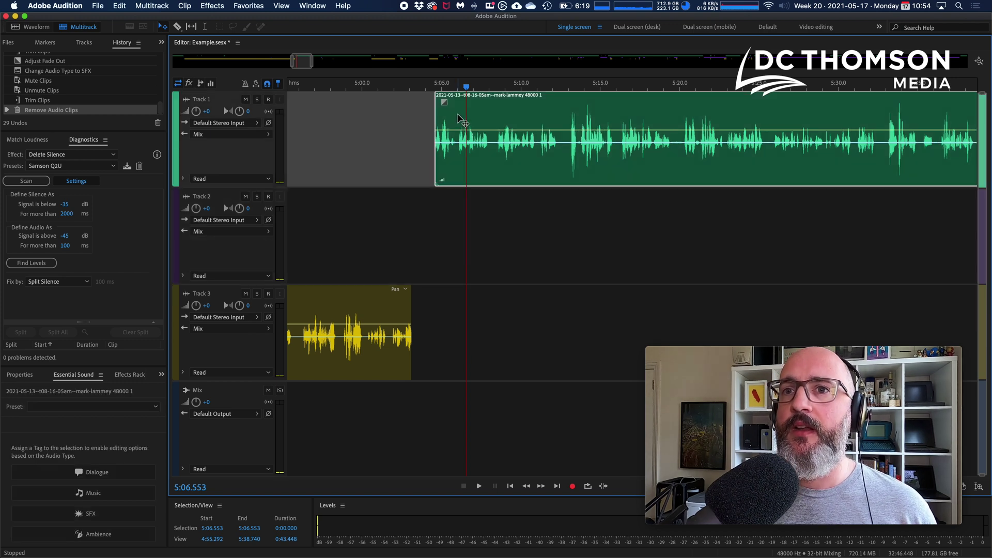
{"action": "left_click_drag", "start_coordinate": [457, 118], "coordinate": [434, 114]}
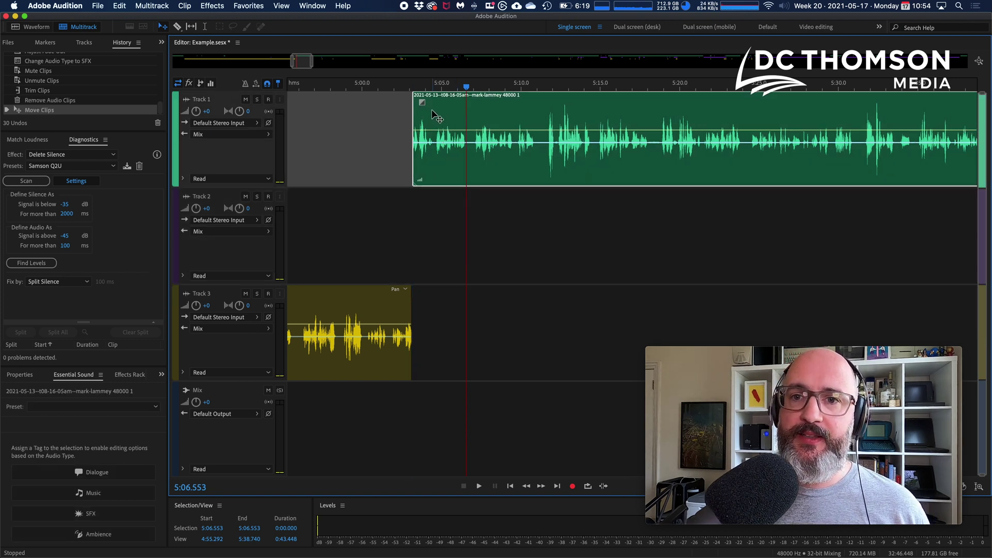
Extend the Track 3 clip's end and Track 1 clip's start so they overlap, then zoom out.
{"action": "scroll", "coordinate": [414, 89], "scroll_direction": "up", "scroll_amount": 3}
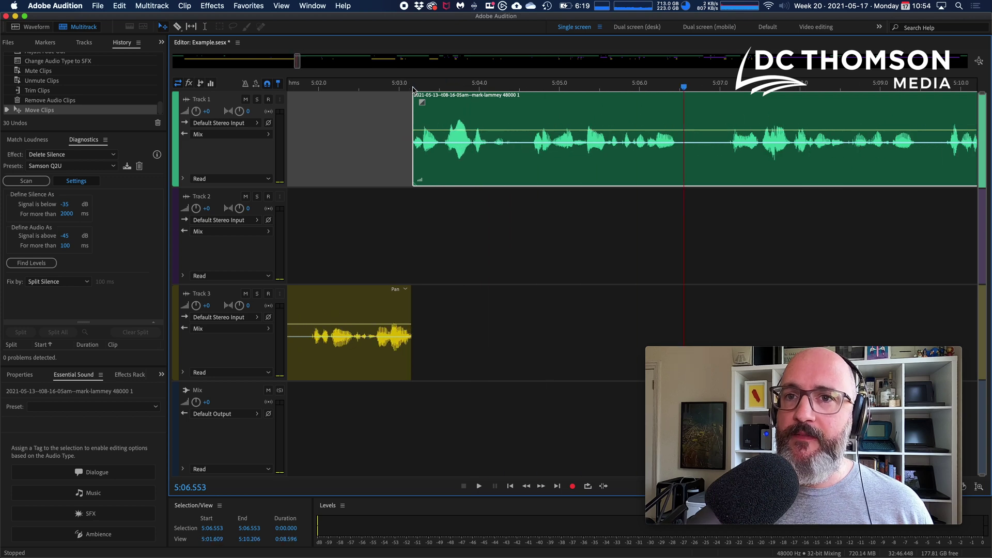
{"action": "scroll", "coordinate": [413, 89], "scroll_direction": "down", "scroll_amount": 1}
{"action": "left_click_drag", "start_coordinate": [411, 303], "coordinate": [426, 304]}
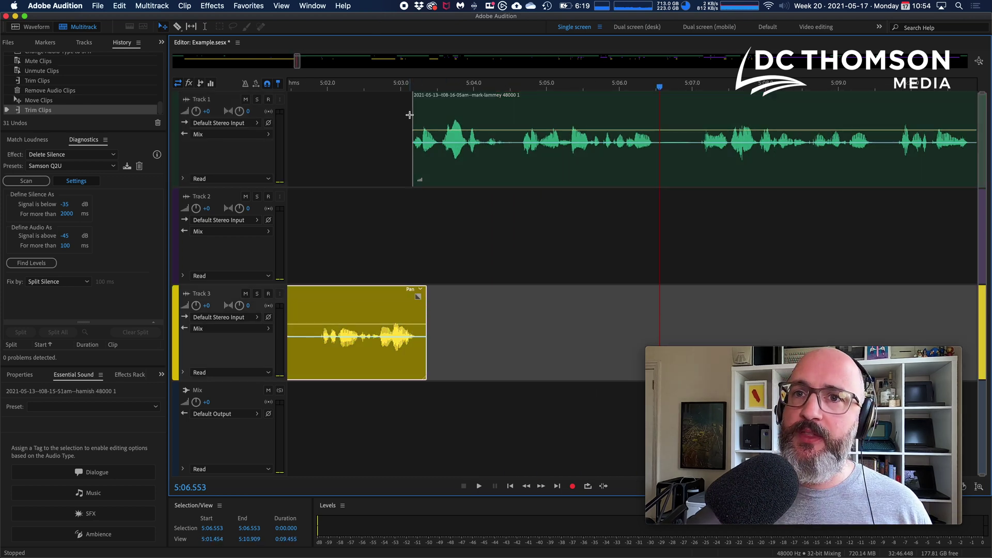
{"action": "left_click_drag", "start_coordinate": [412, 113], "coordinate": [393, 109]}
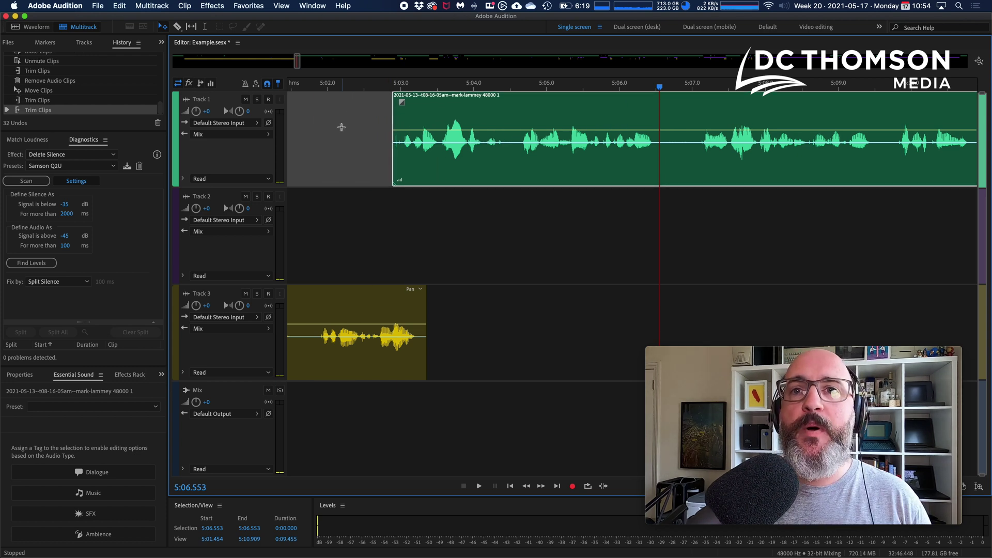
{"action": "key", "text": "backslash"}
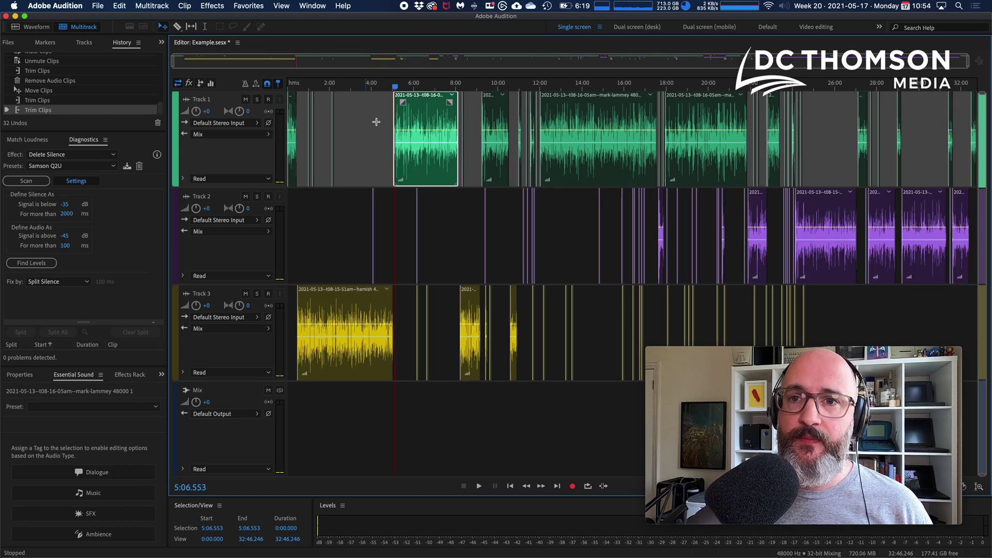